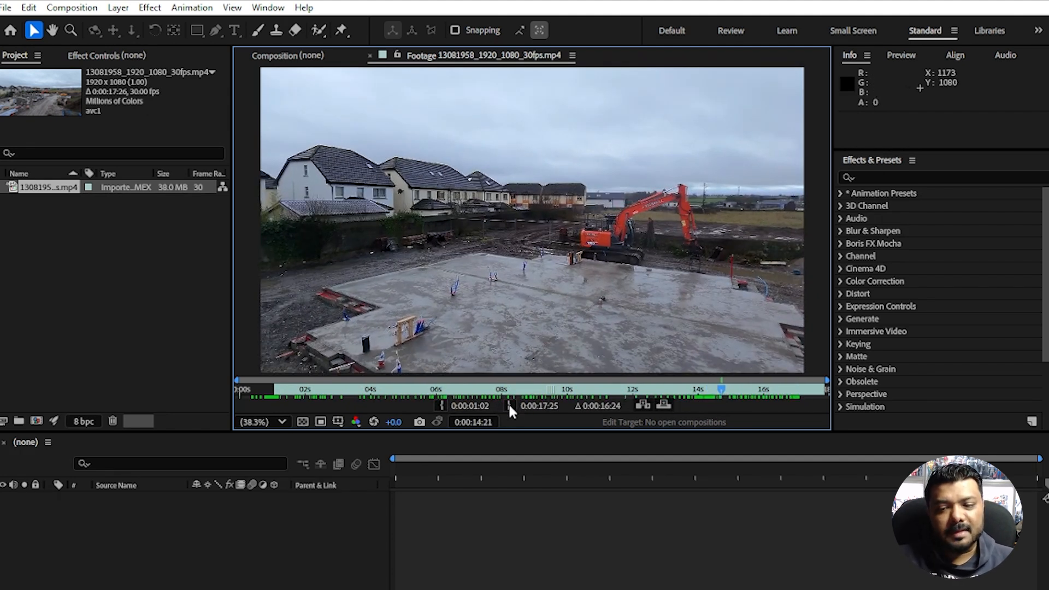
Step: Create a composition from the construction-site clip, trimmed to an out point of 0:00:14:21
{"action": "left_click_drag", "start_coordinate": [49, 187], "coordinate": [211, 519]}
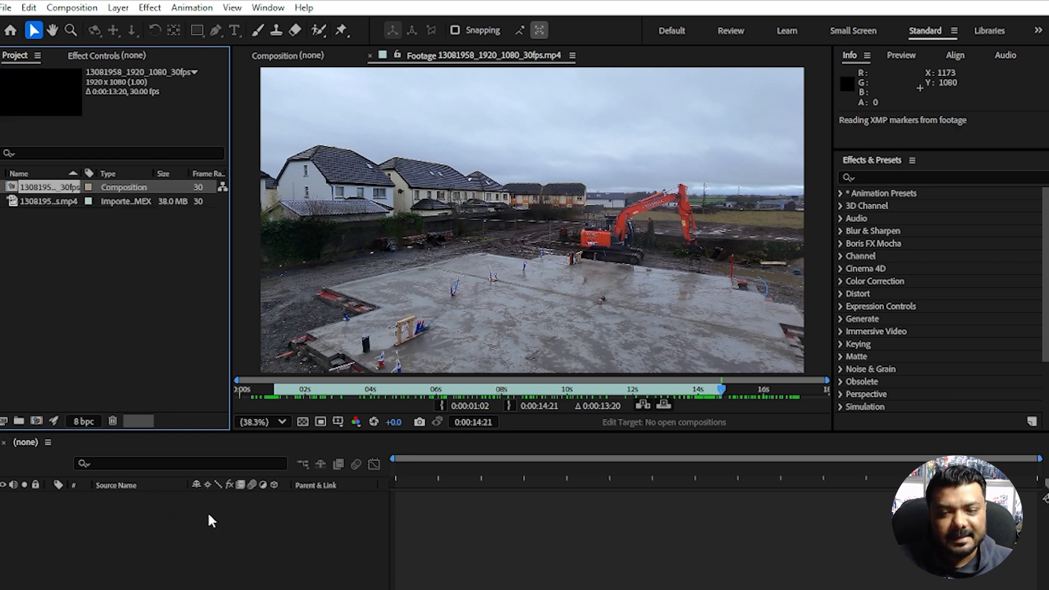
{"action": "left_click", "coordinate": [800, 196]}
{"action": "left_click_drag", "start_coordinate": [392, 469], "coordinate": [327, 467]}
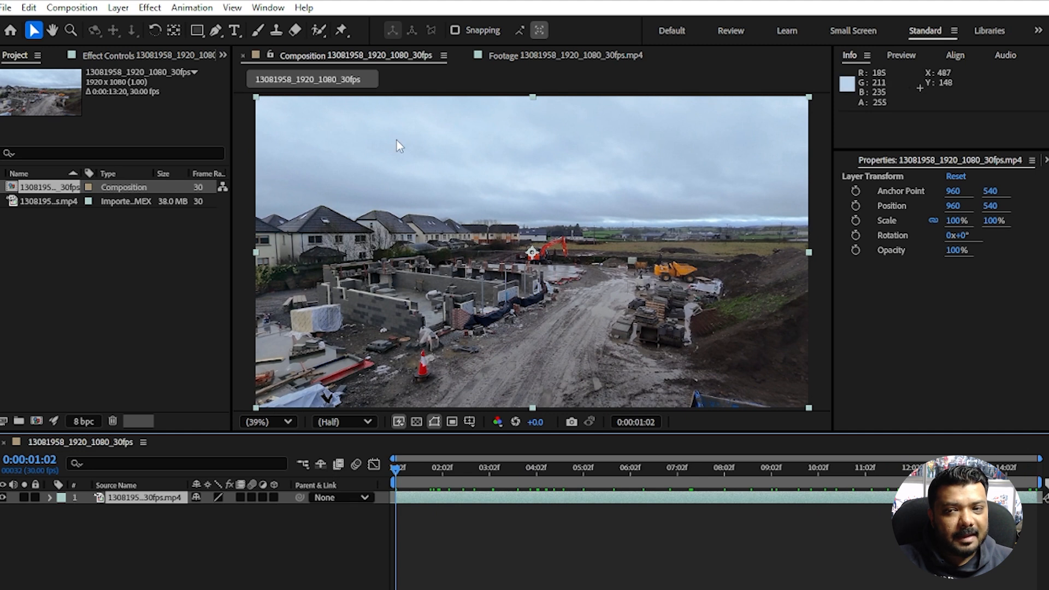
Step: Show the tracking controls and run 3D camera tracking on the footage layer
{"action": "left_click", "coordinate": [269, 7]}
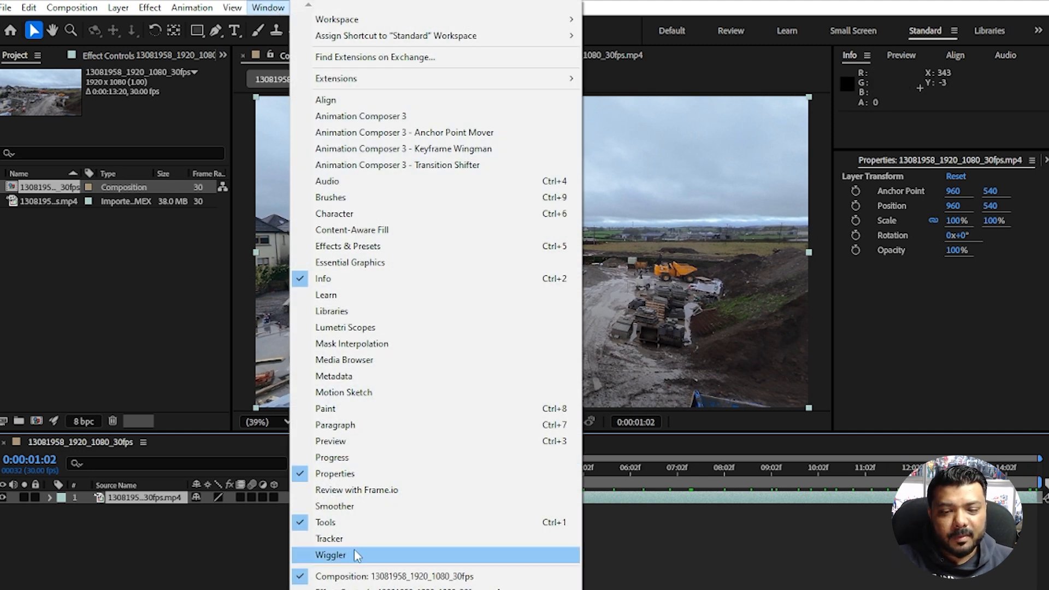
{"action": "left_click", "coordinate": [383, 539]}
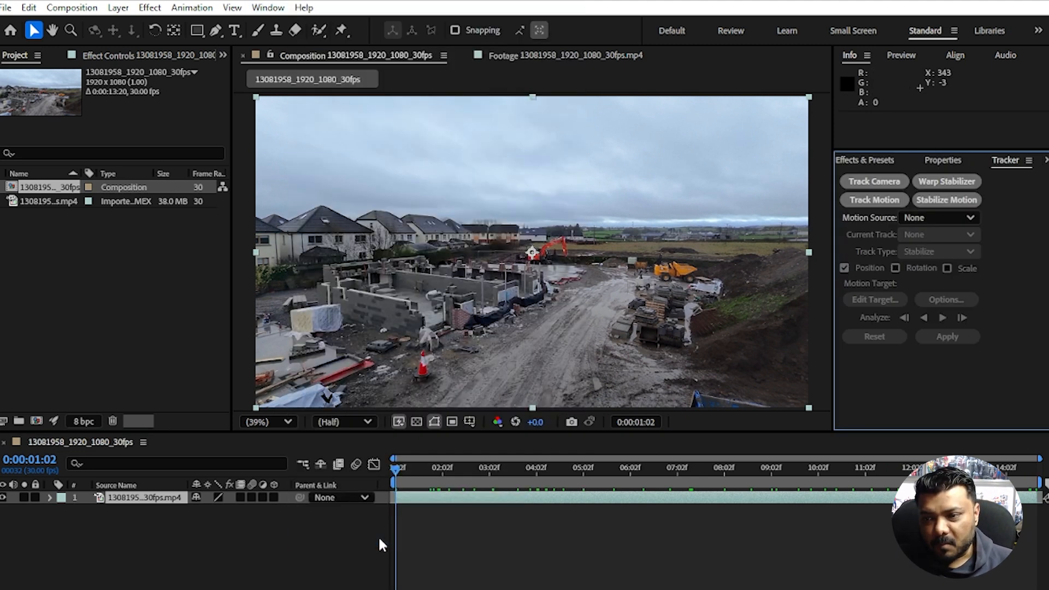
{"action": "left_click", "coordinate": [878, 182]}
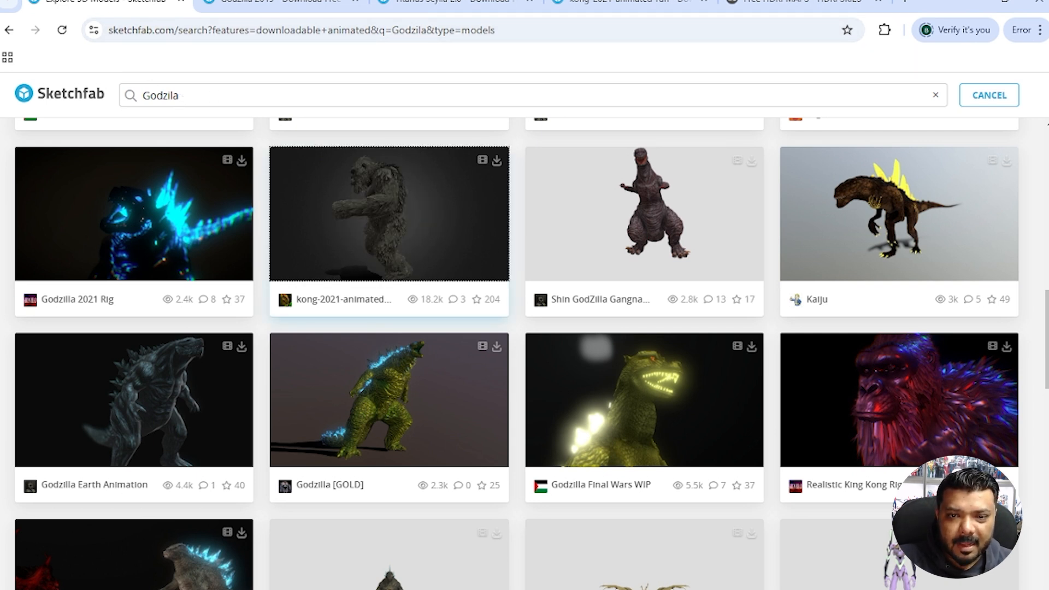
Step: Switch to Sketchfab in the browser and look over the Godzilla 2019, Titanus Scylla 2.0 and kong-2021-animated-run models
{"action": "key", "text": "ctrl+Tab"}
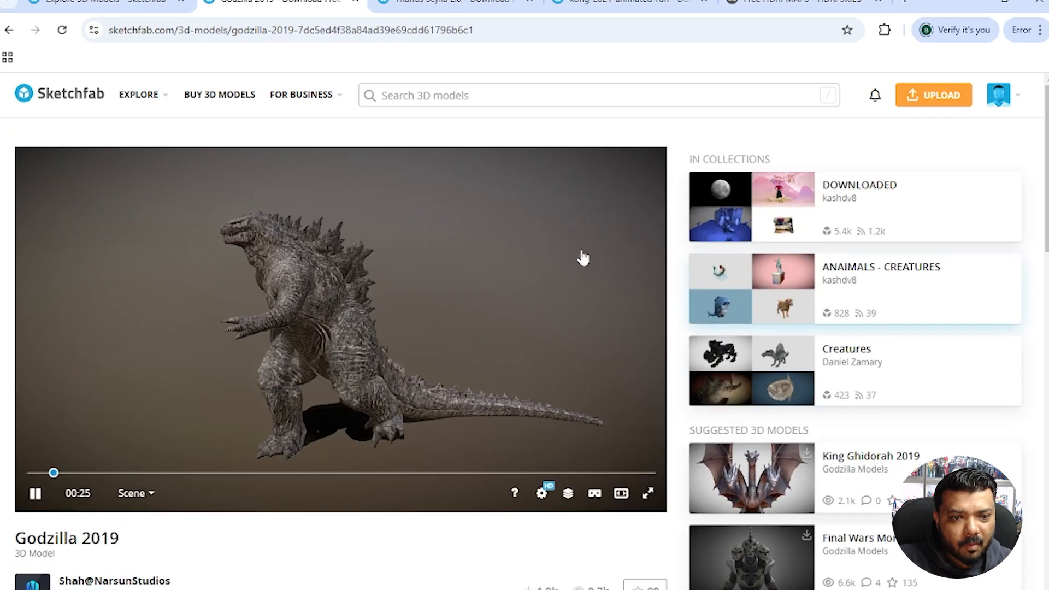
{"action": "left_click", "coordinate": [464, 6]}
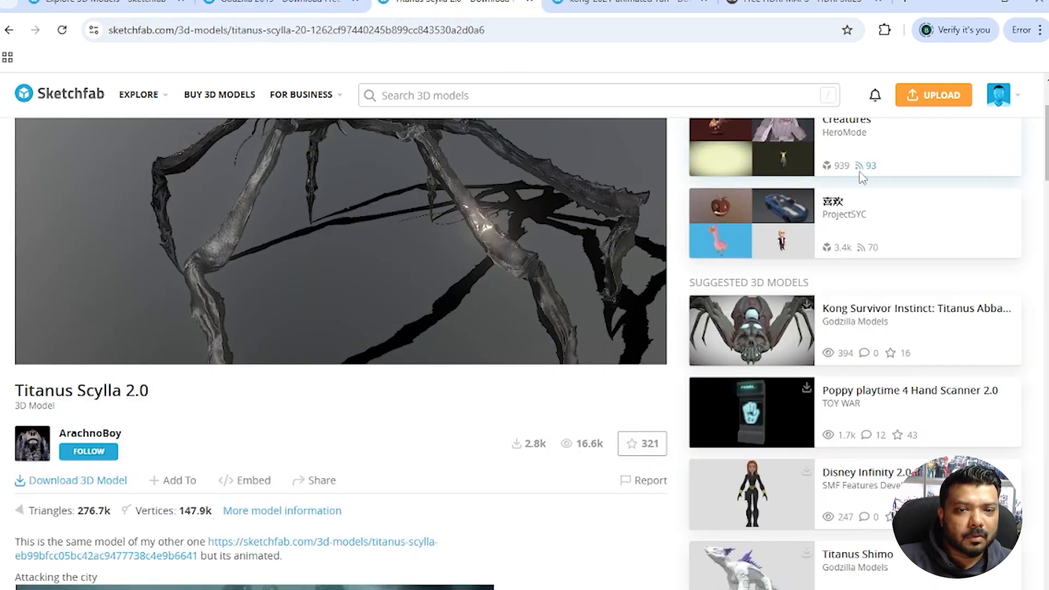
{"action": "scroll", "coordinate": [862, 177], "scroll_direction": "up", "scroll_amount": 3}
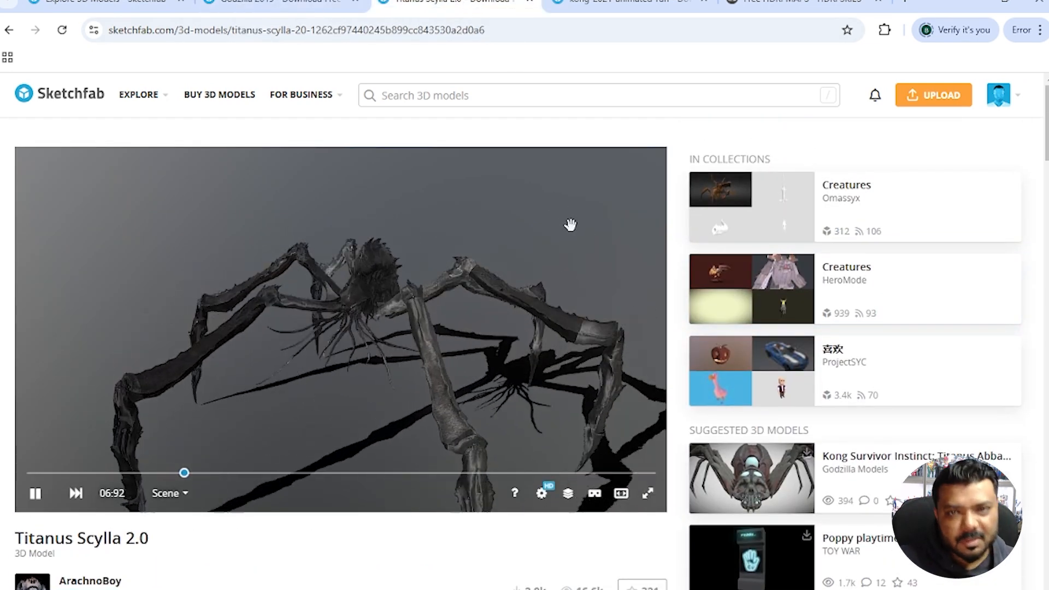
{"action": "key", "text": "ctrl+Tab"}
{"action": "scroll", "coordinate": [937, 201], "scroll_direction": "up", "scroll_amount": 3}
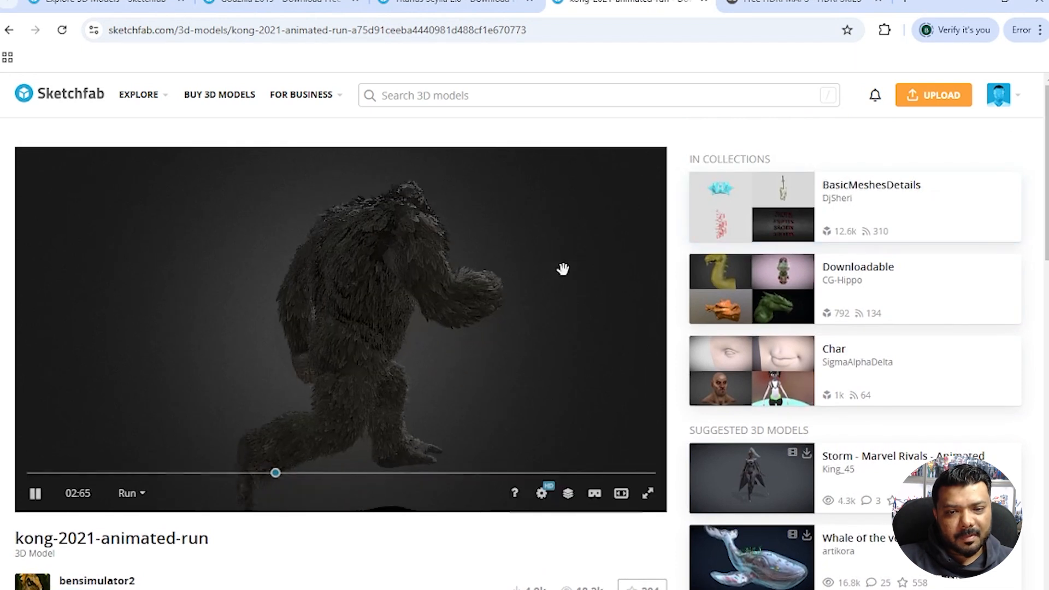
Step: Open the download options of the Godzilla 2019 model and review its available file formats
{"action": "left_click", "coordinate": [281, 10]}
{"action": "scroll", "coordinate": [58, 567], "scroll_direction": "down", "scroll_amount": 4}
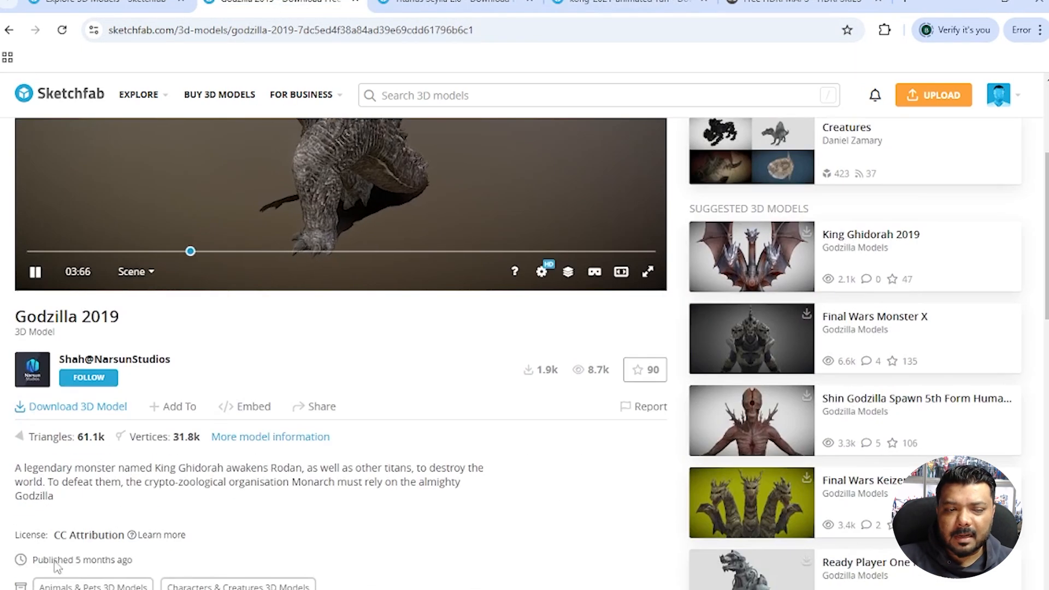
{"action": "left_click", "coordinate": [84, 414]}
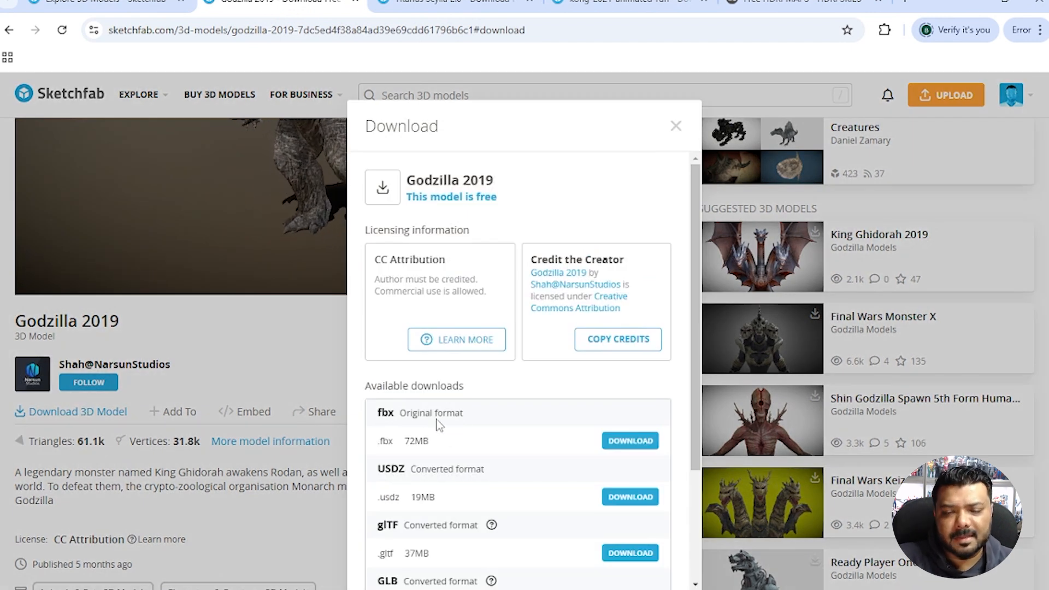
{"action": "scroll", "coordinate": [463, 551], "scroll_direction": "down", "scroll_amount": 3}
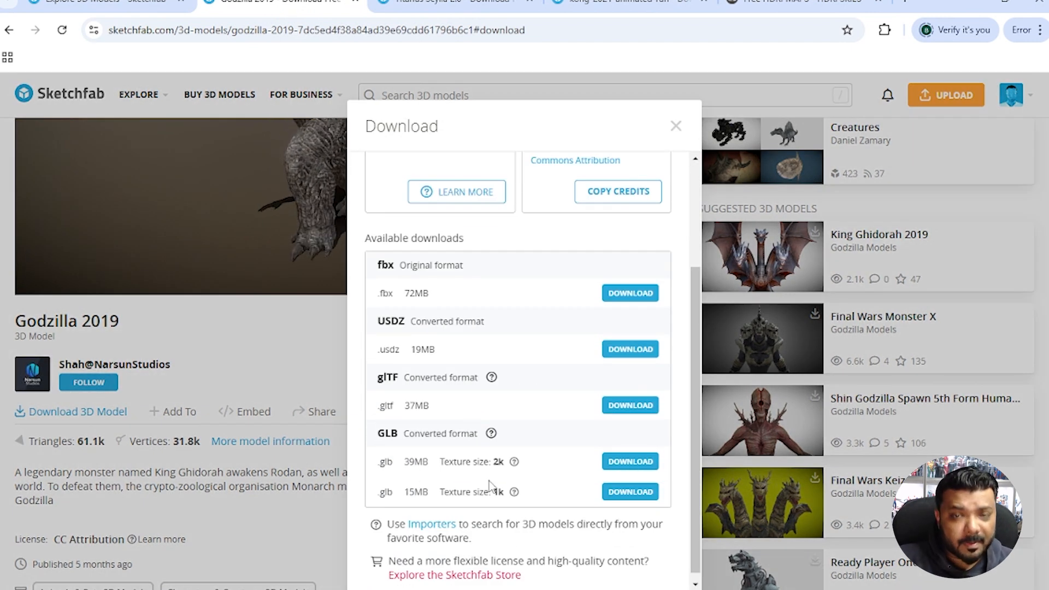
{"action": "scroll", "coordinate": [448, 415], "scroll_direction": "up", "scroll_amount": 3}
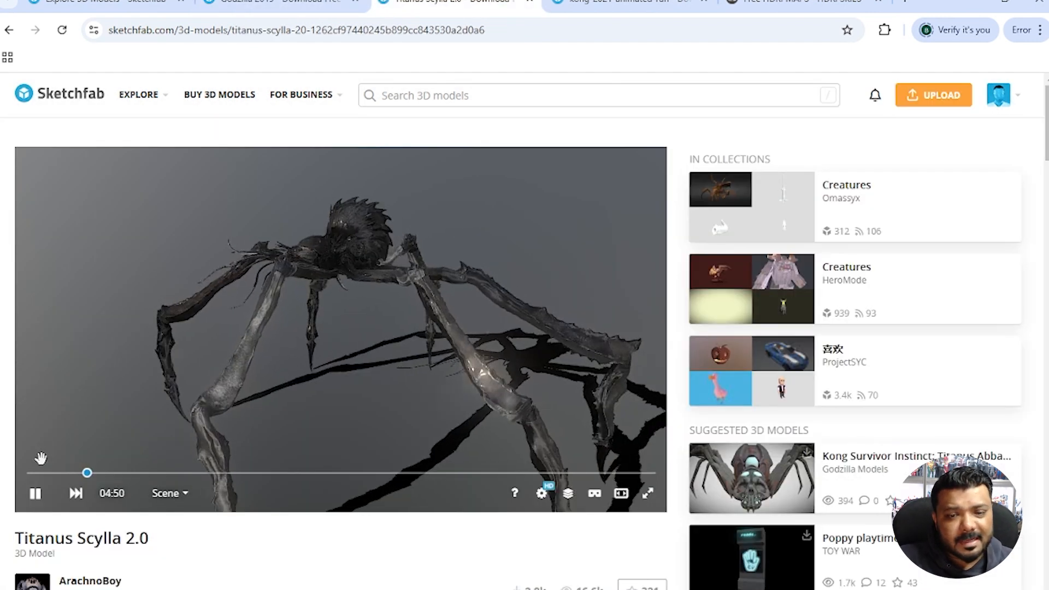
Step: Review the licence and download formats of Titanus Scylla 2.0, and bring up the free HDRI maps page
{"action": "scroll", "coordinate": [41, 458], "scroll_direction": "down", "scroll_amount": 3}
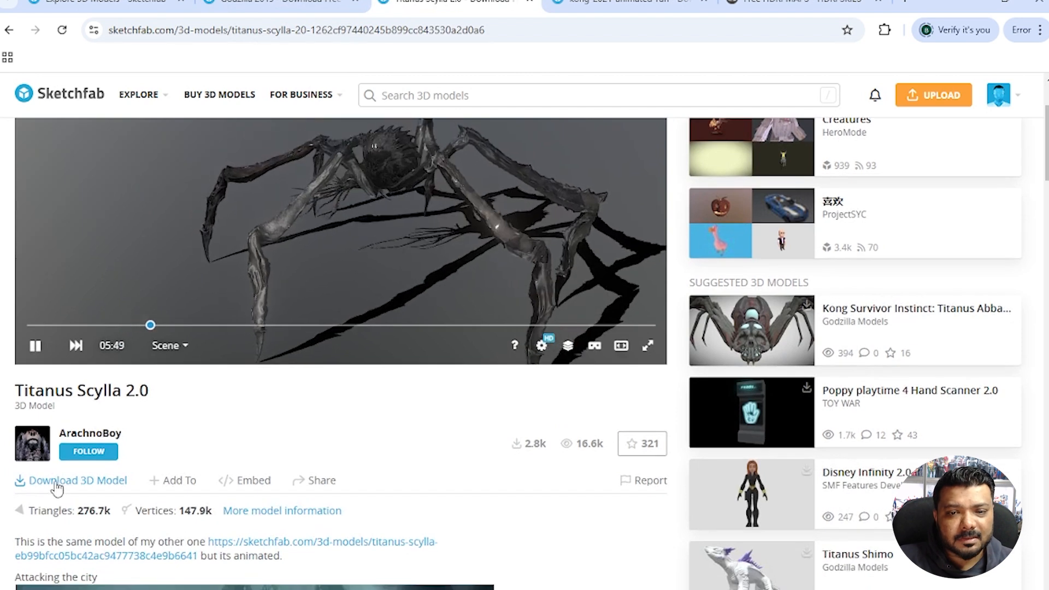
{"action": "left_click", "coordinate": [66, 485]}
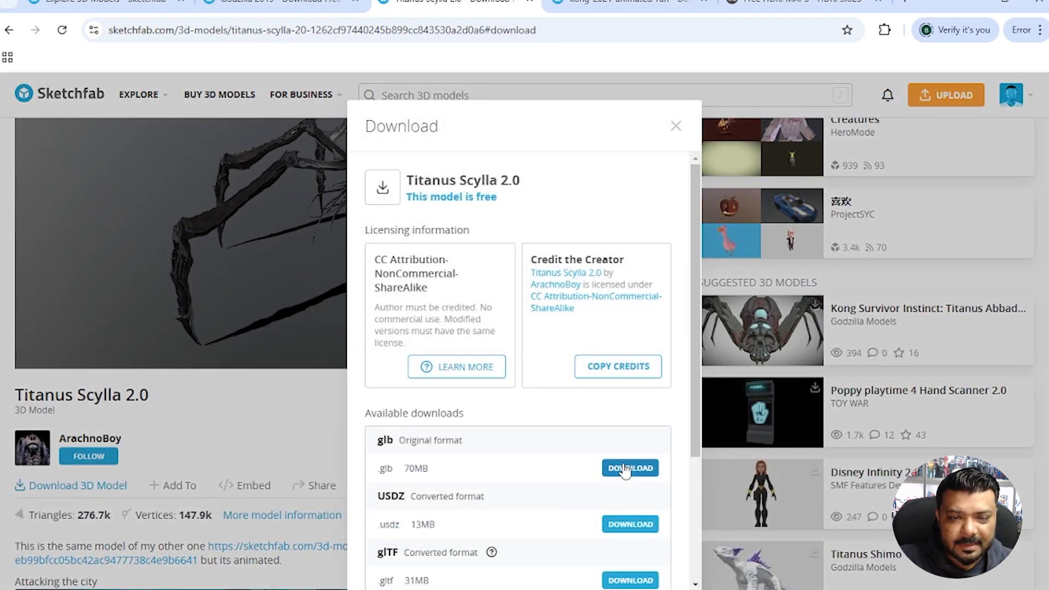
{"action": "left_click", "coordinate": [676, 127]}
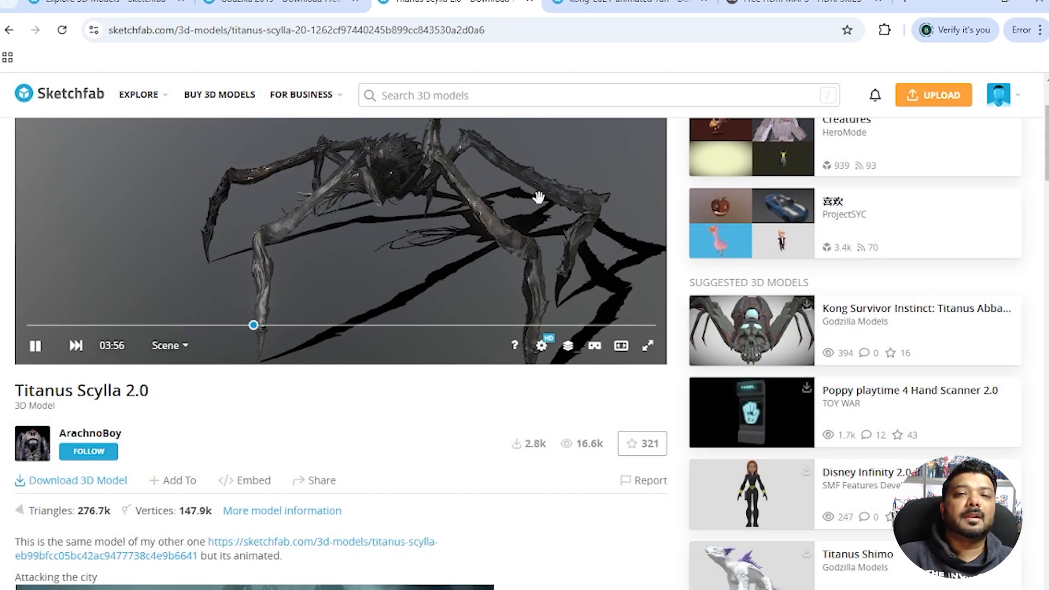
{"action": "left_click", "coordinate": [807, 3]}
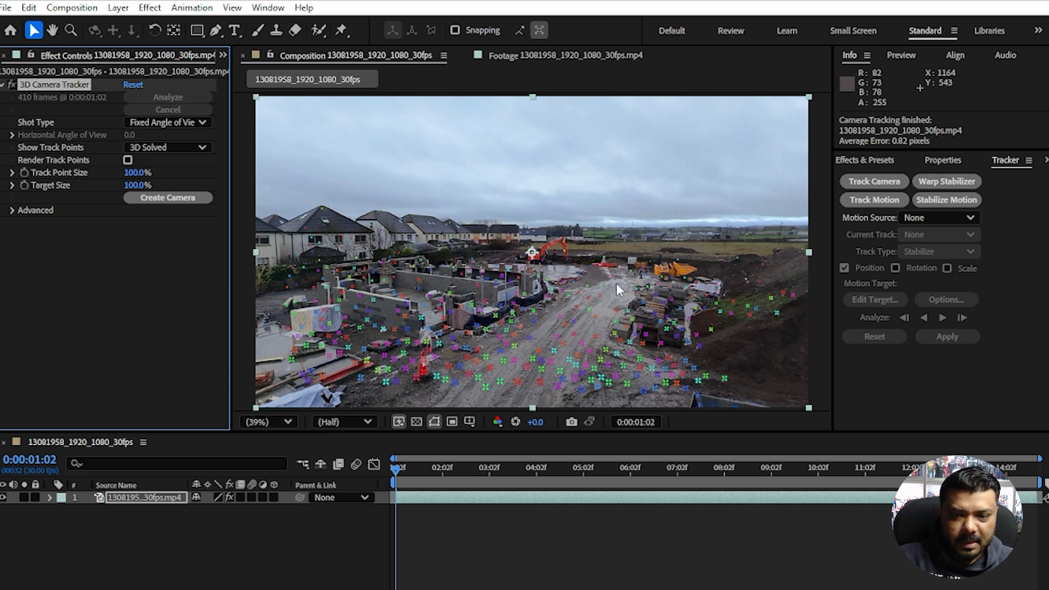
Step: Set the composition's 3D renderer to Advanced 3D in the composition settings
{"action": "left_click_drag", "start_coordinate": [439, 489], "coordinate": [330, 483]}
{"action": "key", "text": "ctrl+k"}
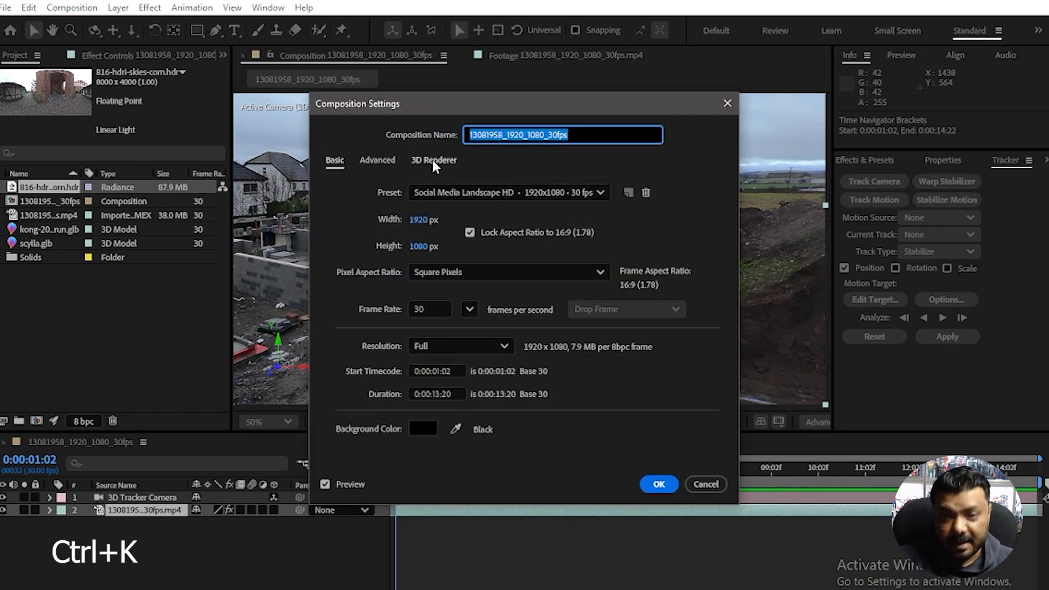
{"action": "left_click", "coordinate": [435, 160]}
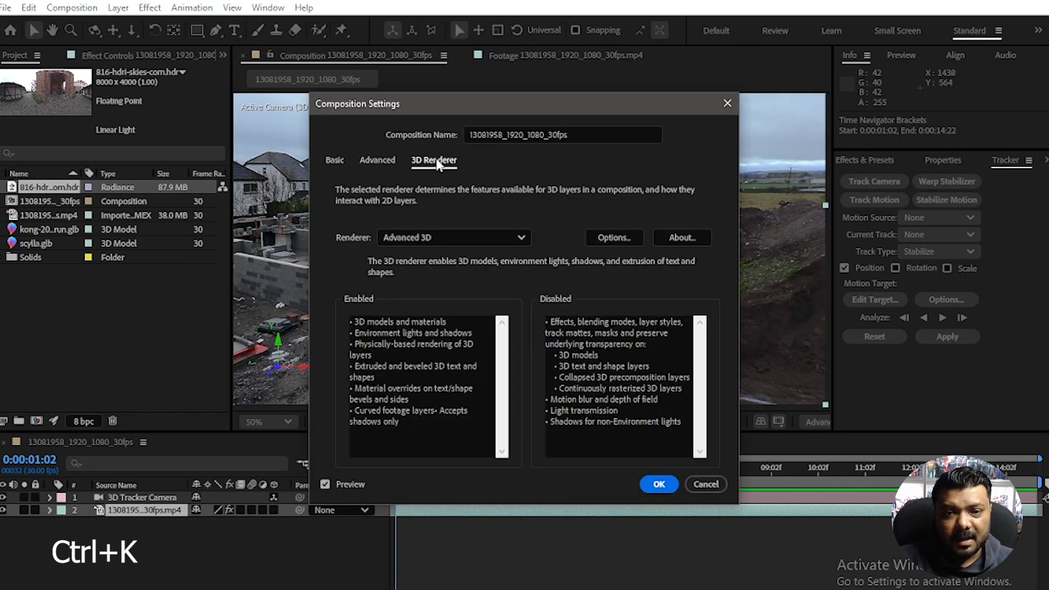
{"action": "left_click", "coordinate": [477, 234]}
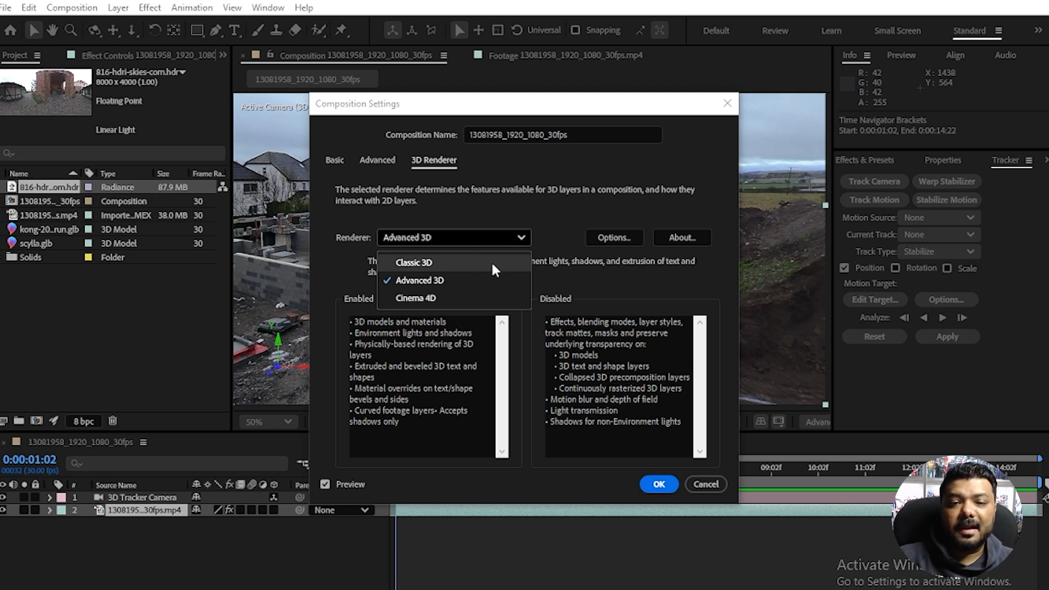
{"action": "left_click", "coordinate": [503, 279]}
{"action": "left_click", "coordinate": [662, 485]}
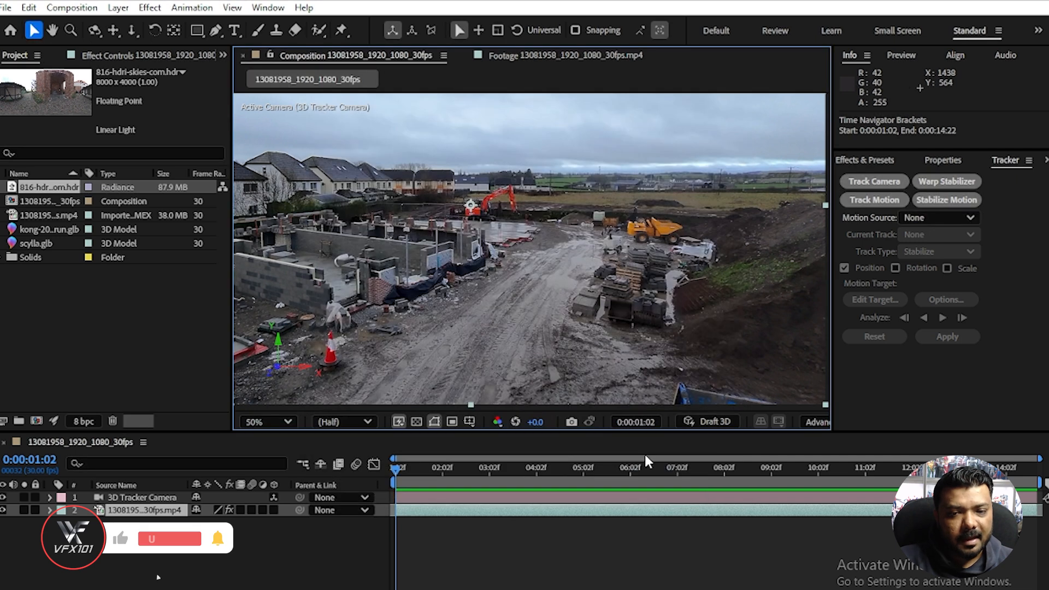
Step: Select the camera tracker's points on the muddy road and create a solid from them, checking it at the start of the shot
{"action": "left_click", "coordinate": [113, 55]}
{"action": "left_click", "coordinate": [55, 84]}
{"action": "left_click_drag", "start_coordinate": [598, 245], "coordinate": [456, 351]}
{"action": "right_click", "coordinate": [535, 287]}
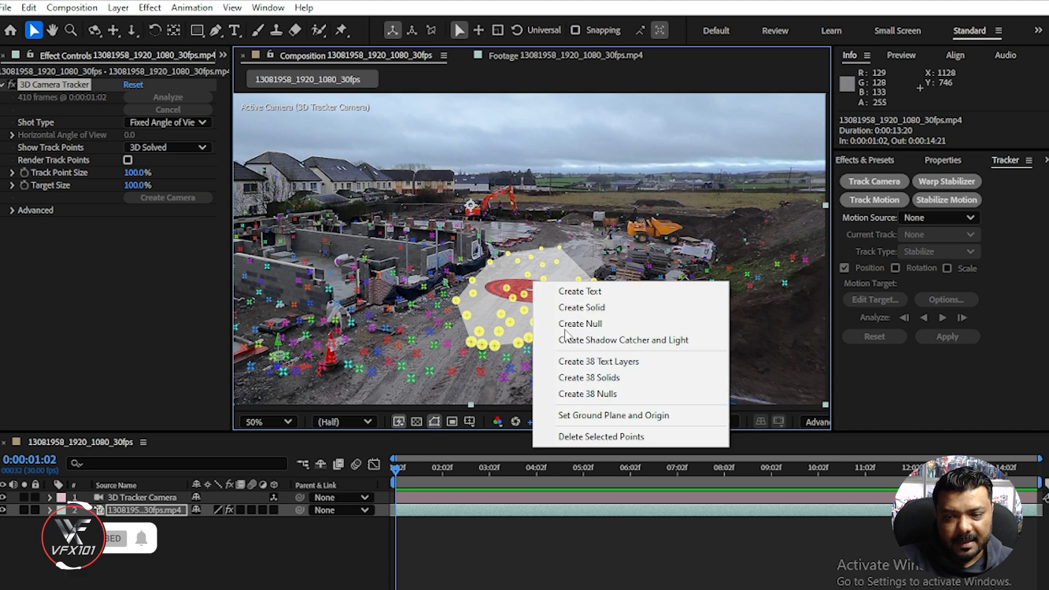
{"action": "left_click", "coordinate": [581, 307]}
{"action": "left_click", "coordinate": [444, 581]}
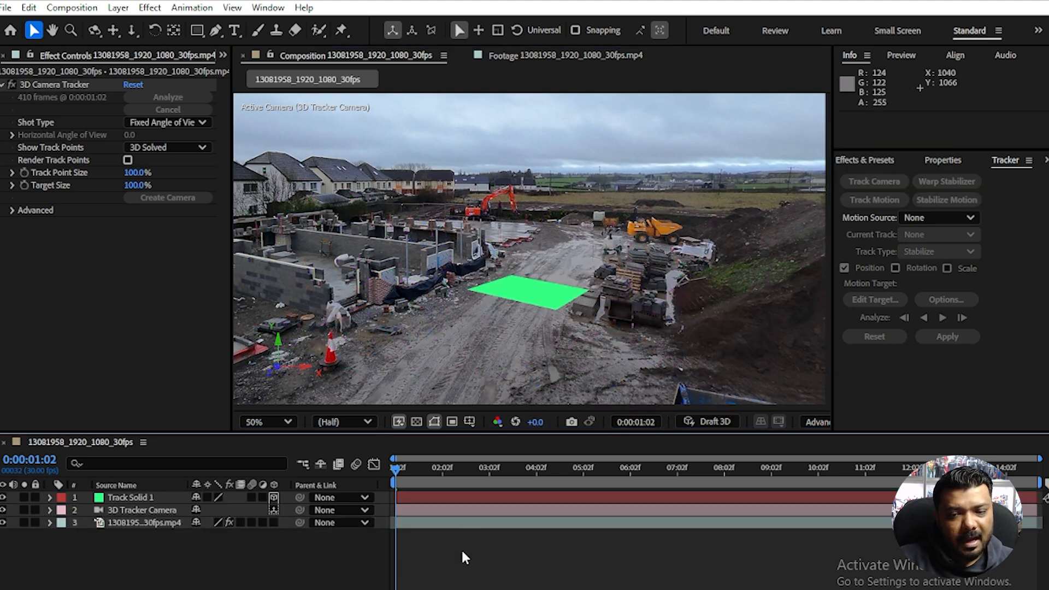
{"action": "left_click_drag", "start_coordinate": [397, 470], "coordinate": [356, 515]}
Step: Import the godzilla_2019.glb model and add it to the composition above the track solid
{"action": "left_click", "coordinate": [137, 498]}
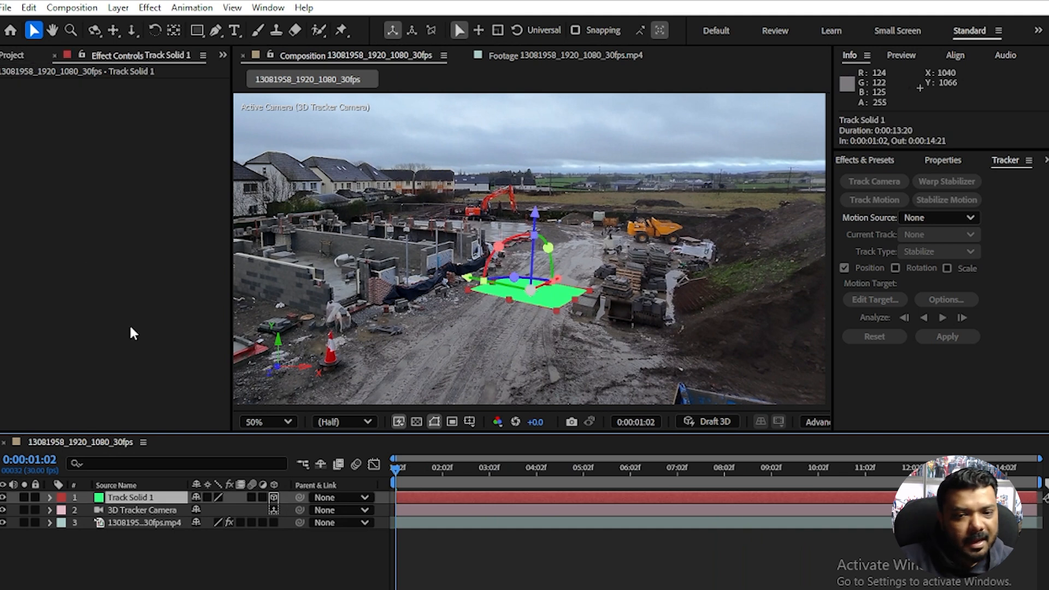
{"action": "left_click", "coordinate": [16, 56]}
{"action": "double_click", "coordinate": [141, 335]}
{"action": "left_click", "coordinate": [180, 149]}
{"action": "double_click", "coordinate": [164, 156]}
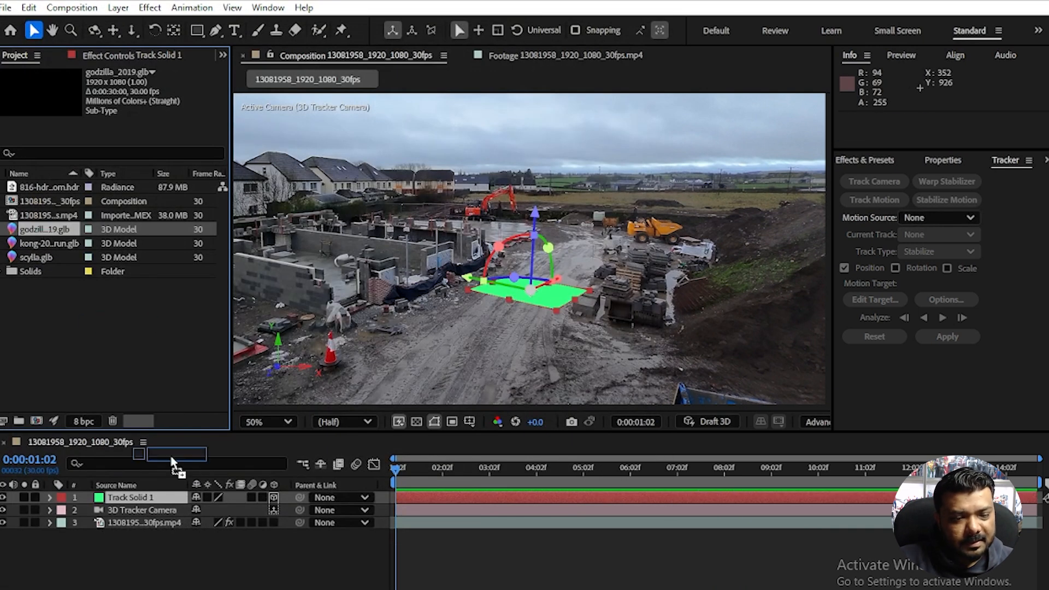
{"action": "left_click_drag", "start_coordinate": [173, 463], "coordinate": [169, 507]}
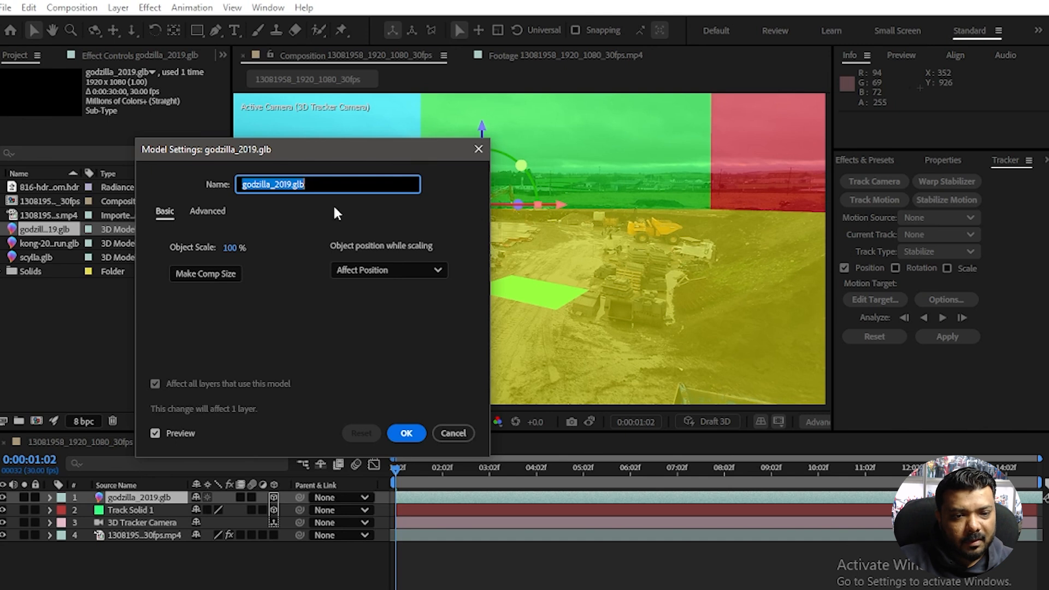
Step: Scale the Godzilla model to the composition size in its model settings and accept them
{"action": "left_click", "coordinate": [217, 275]}
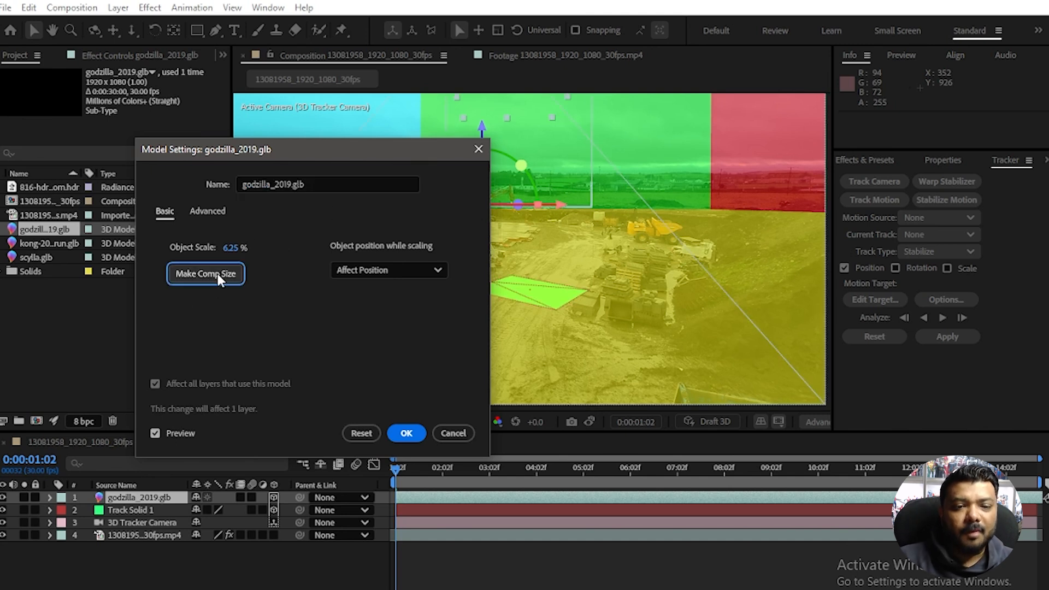
{"action": "left_click_drag", "start_coordinate": [320, 153], "coordinate": [244, 247]}
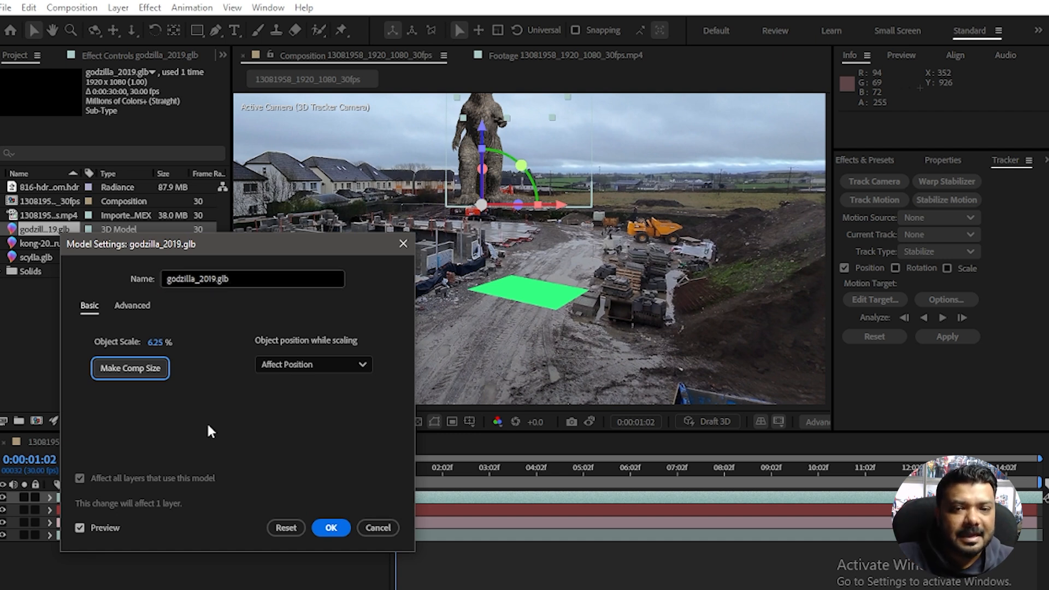
{"action": "left_click", "coordinate": [331, 527]}
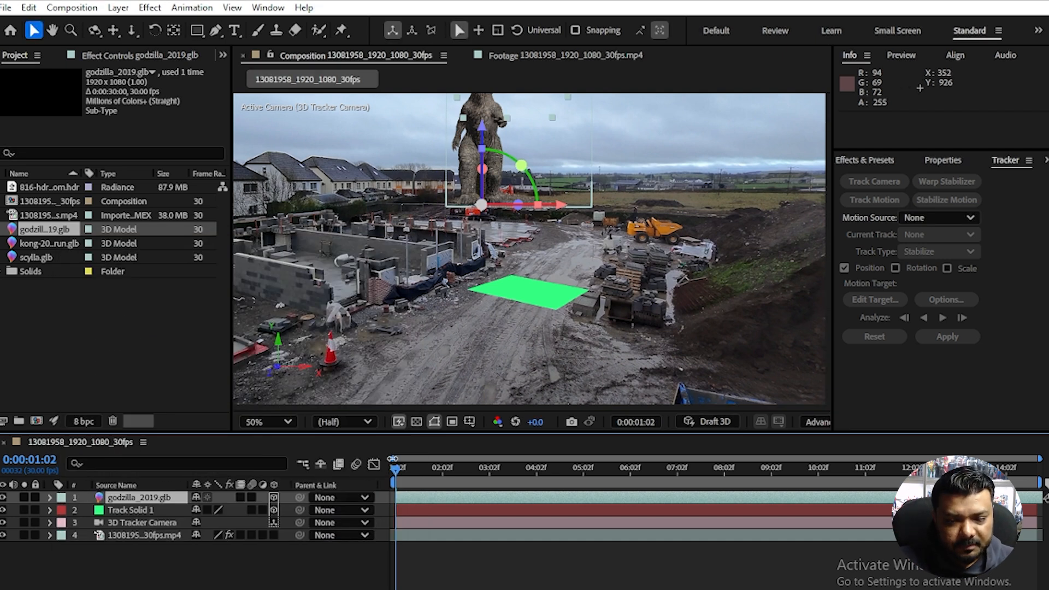
Step: Parent the Godzilla layer to Track Solid 1 so it snaps to the solid's position, and preview the shot
{"action": "left_click_drag", "start_coordinate": [442, 477], "coordinate": [367, 477]}
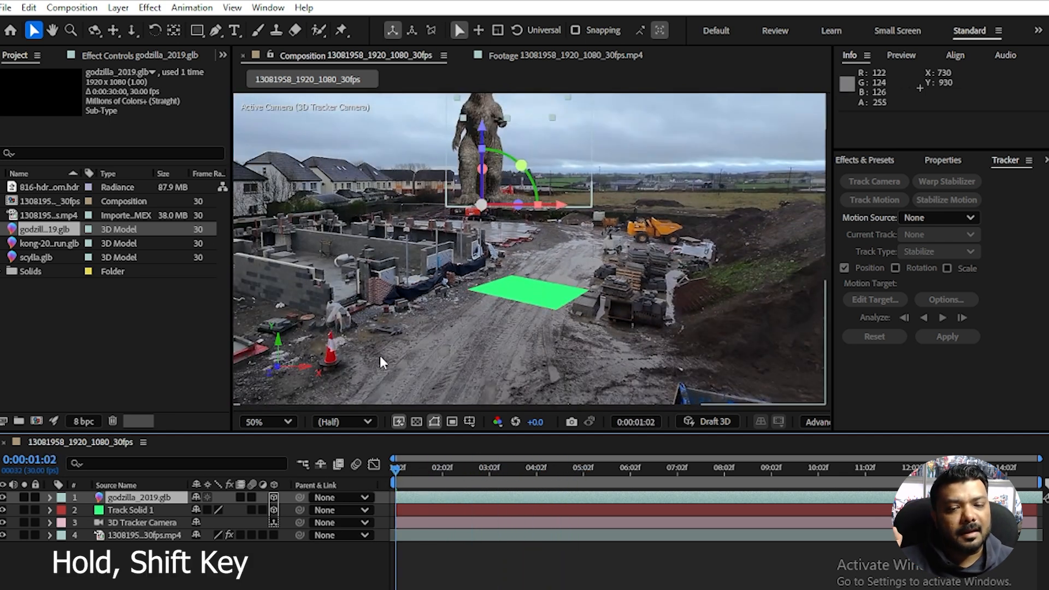
{"action": "left_click_drag", "start_coordinate": [299, 497], "coordinate": [142, 510]}
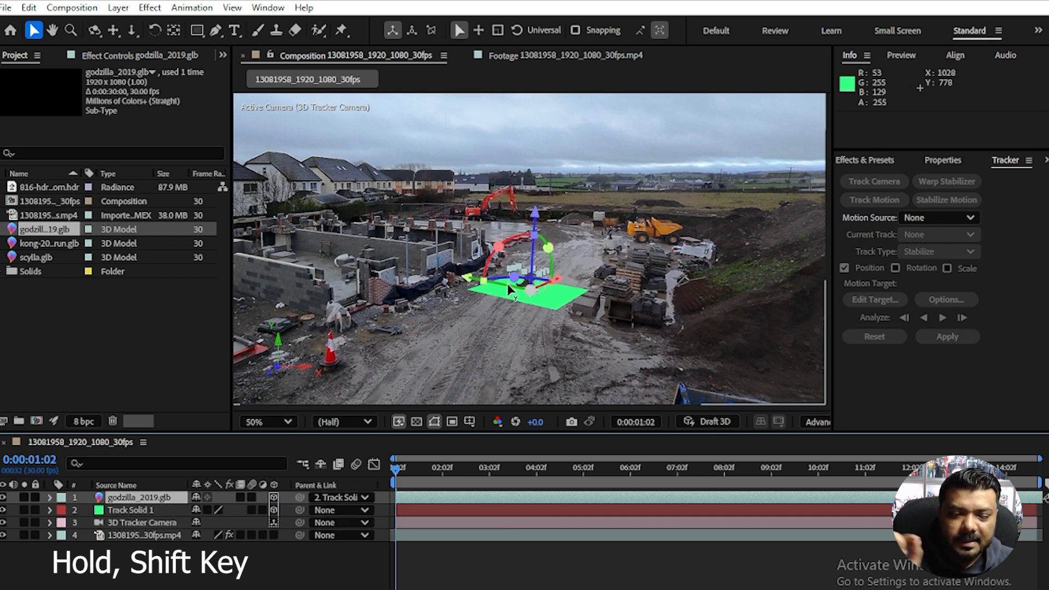
{"action": "left_click", "coordinate": [461, 577]}
{"action": "key", "text": "space"}
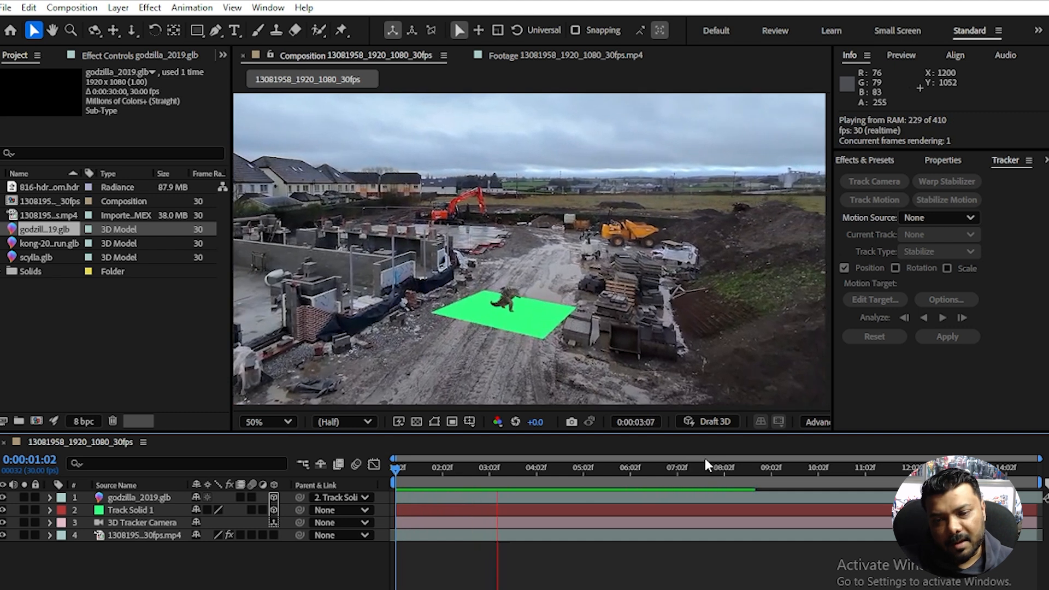
{"action": "left_click", "coordinate": [514, 386]}
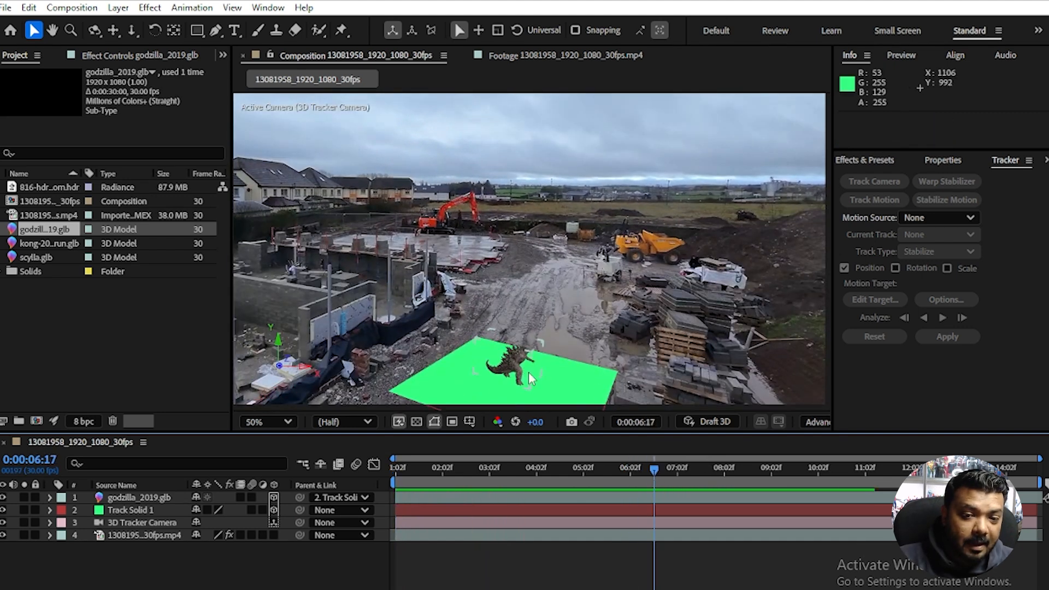
Step: Set the Godzilla layer's animation to Scene in its animation options and preview the shot from the start
{"action": "left_click", "coordinate": [50, 497]}
{"action": "left_click", "coordinate": [62, 537]}
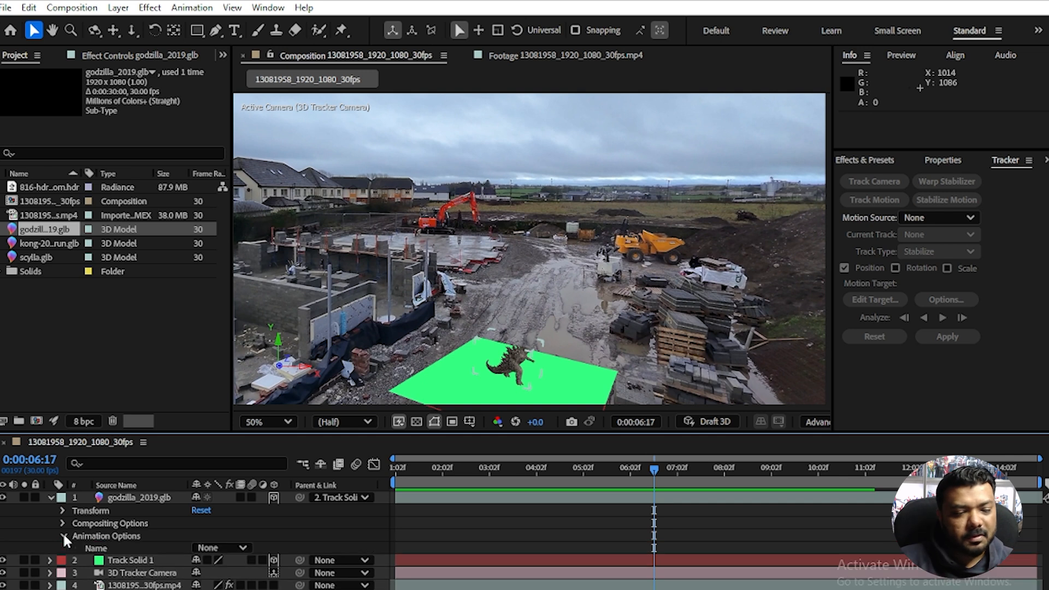
{"action": "left_click", "coordinate": [240, 548]}
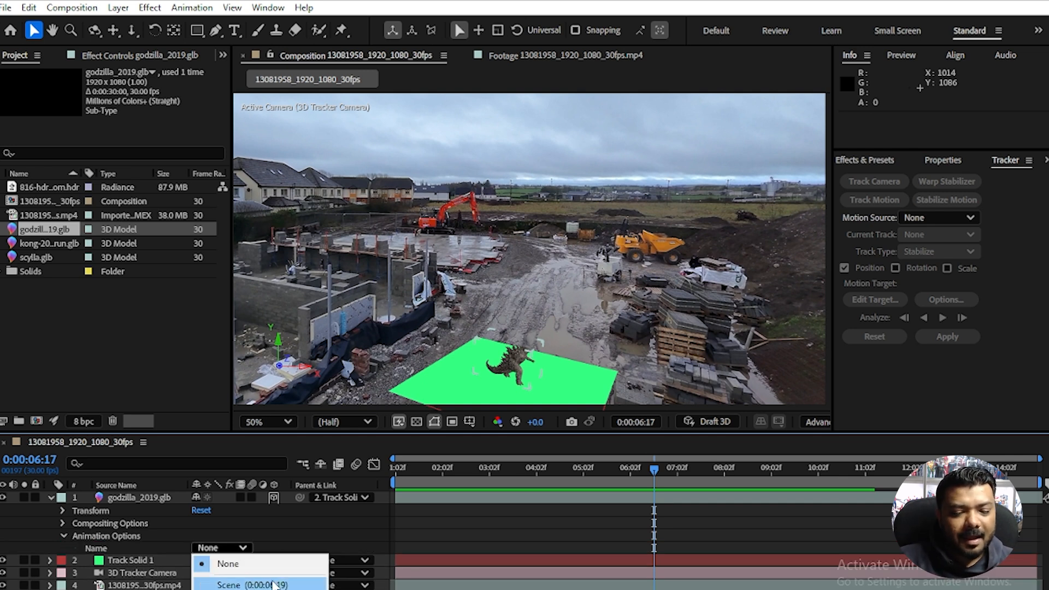
{"action": "left_click", "coordinate": [224, 585]}
{"action": "left_click", "coordinate": [461, 478]}
{"action": "key", "text": "space"}
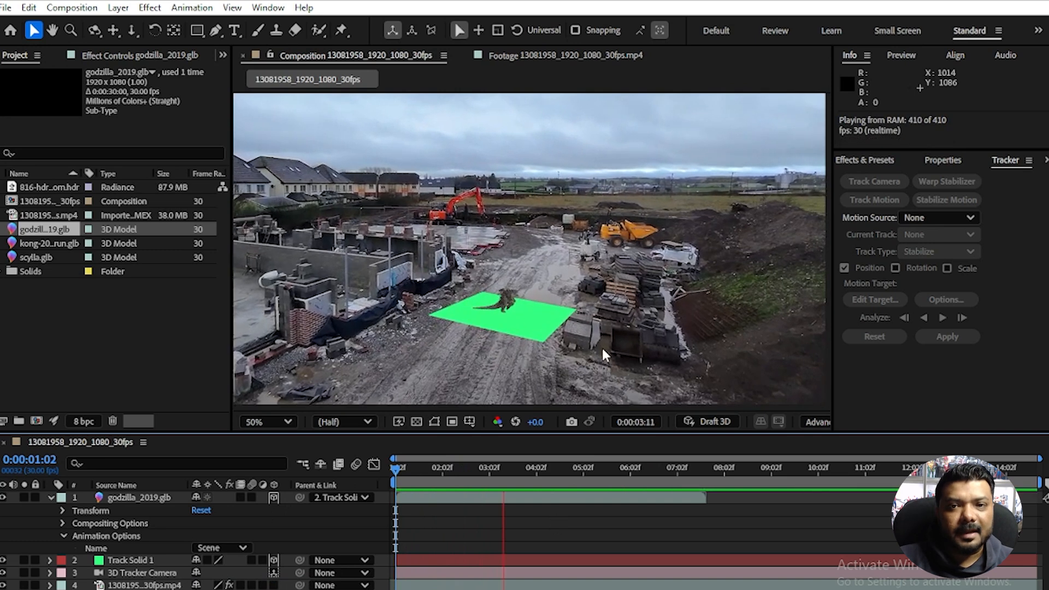
Step: End the work area at 0:00:07:18, where the Godzilla layer runs out, and play the trimmed range
{"action": "left_click_drag", "start_coordinate": [702, 471], "coordinate": [704, 482]}
{"action": "key", "text": "n"}
{"action": "key", "text": "space"}
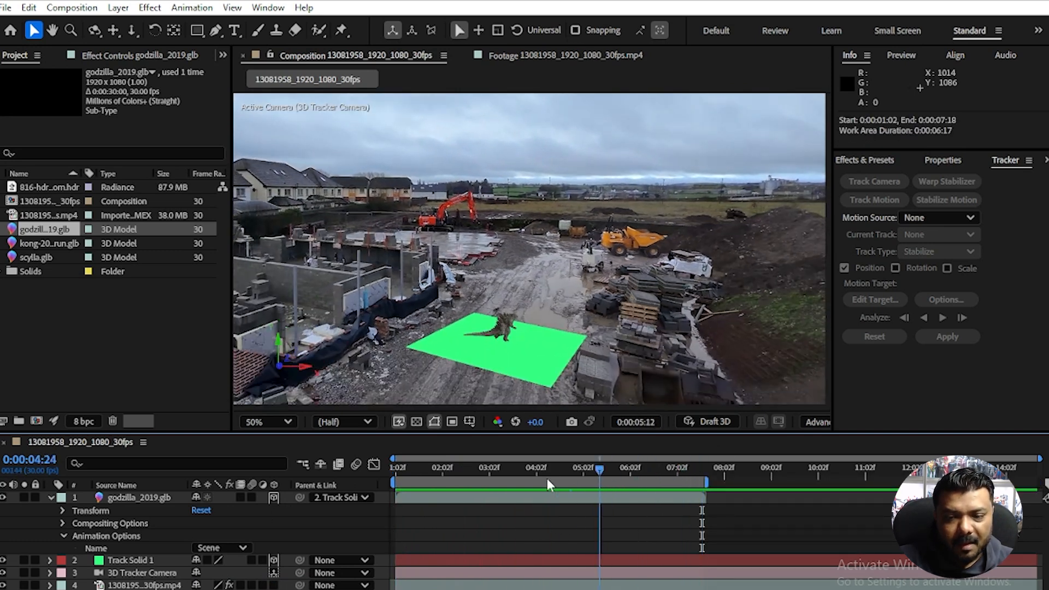
Step: Scale the Godzilla layer to 800% and set its Z rotation to 70°
{"action": "left_click", "coordinate": [51, 498]}
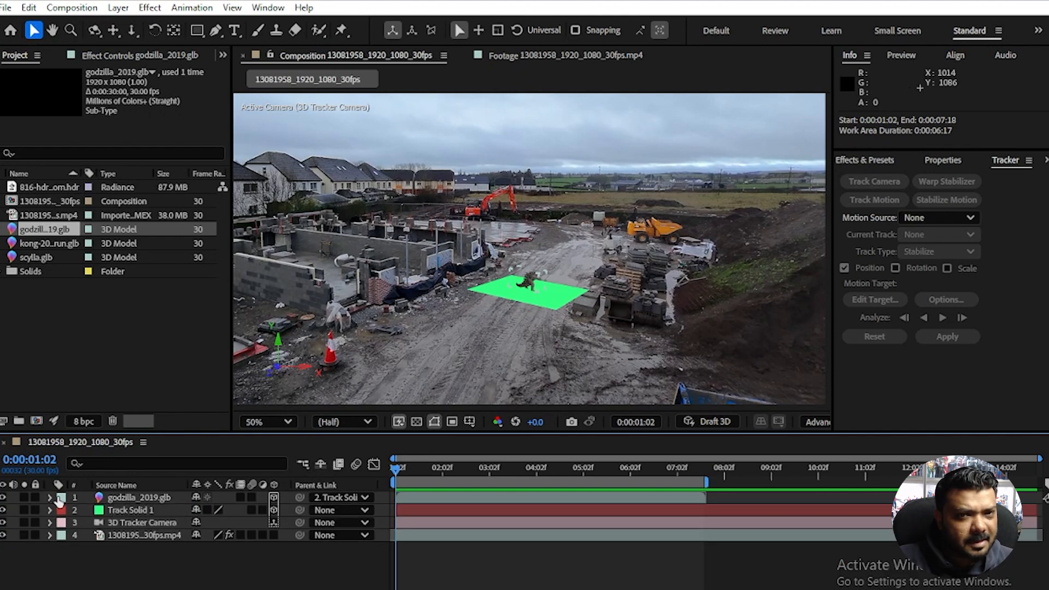
{"action": "left_click", "coordinate": [127, 501]}
{"action": "key", "text": "s"}
{"action": "left_click_drag", "start_coordinate": [211, 511], "coordinate": [265, 510]}
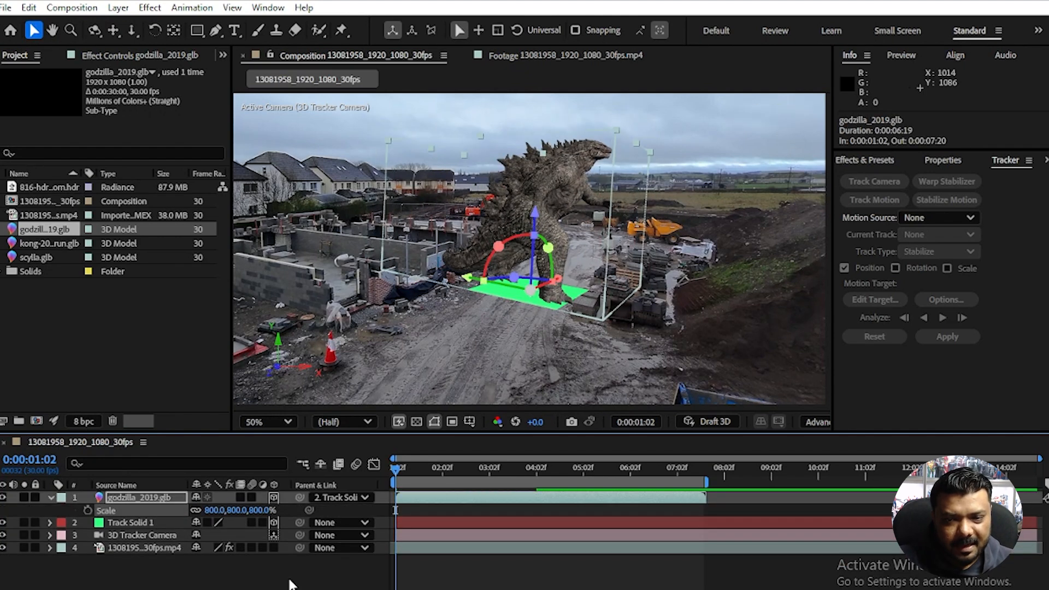
{"action": "key", "text": "r"}
{"action": "left_click_drag", "start_coordinate": [211, 546], "coordinate": [250, 547]}
{"action": "left_click_drag", "start_coordinate": [395, 470], "coordinate": [372, 485]}
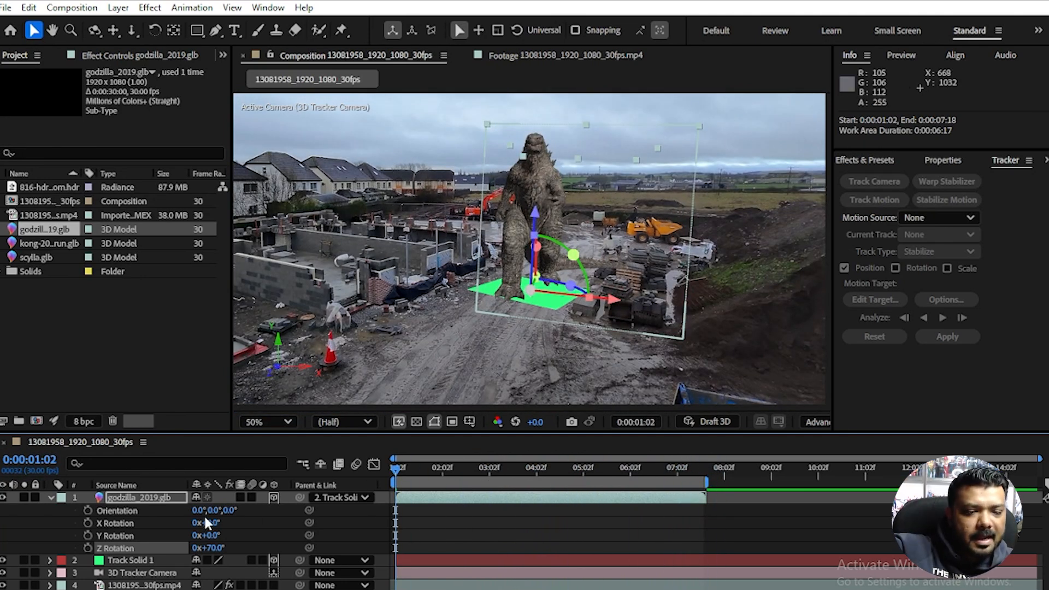
Step: Move the Godzilla layer to position 1870, 50, 0 and set its Z rotation to 84°
{"action": "key", "text": "p"}
{"action": "left_click_drag", "start_coordinate": [201, 510], "coordinate": [297, 509]}
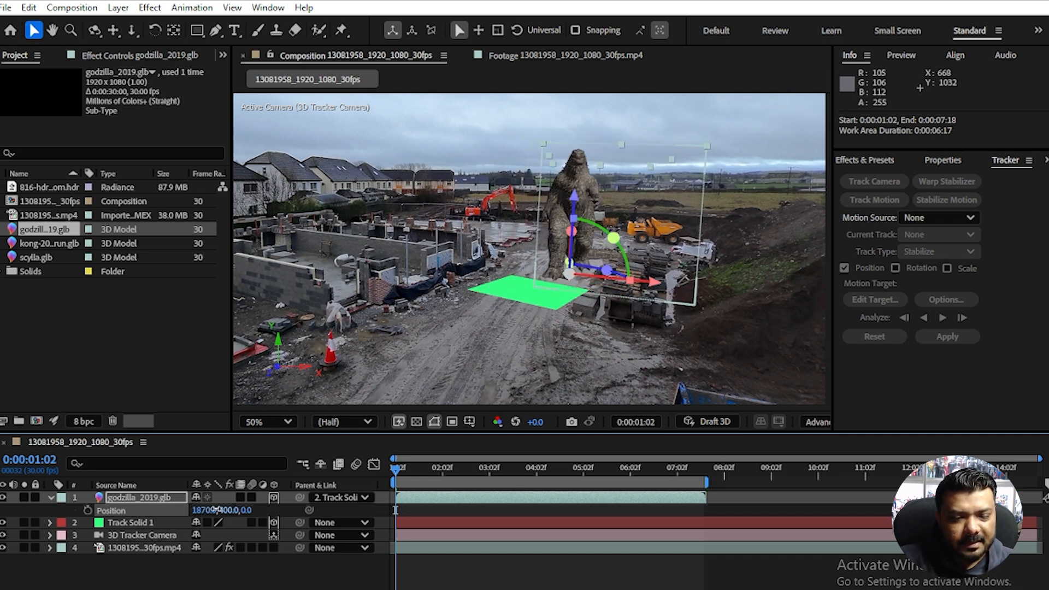
{"action": "left_click_drag", "start_coordinate": [227, 510], "coordinate": [194, 510]}
{"action": "key", "text": "r"}
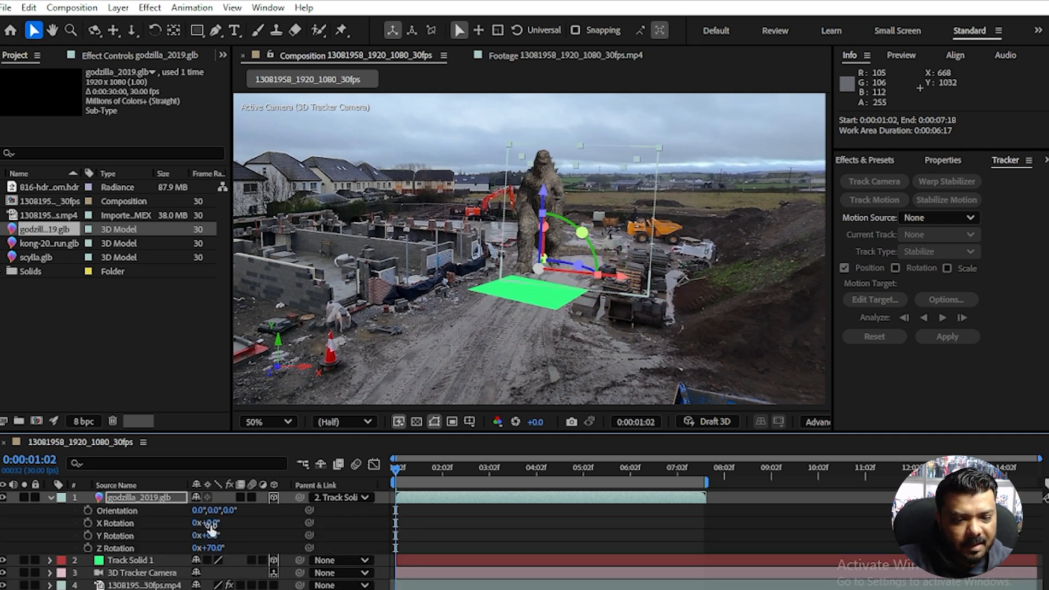
{"action": "left_click_drag", "start_coordinate": [209, 549], "coordinate": [239, 557]}
{"action": "left_click", "coordinate": [534, 294]}
{"action": "key", "text": "s"}
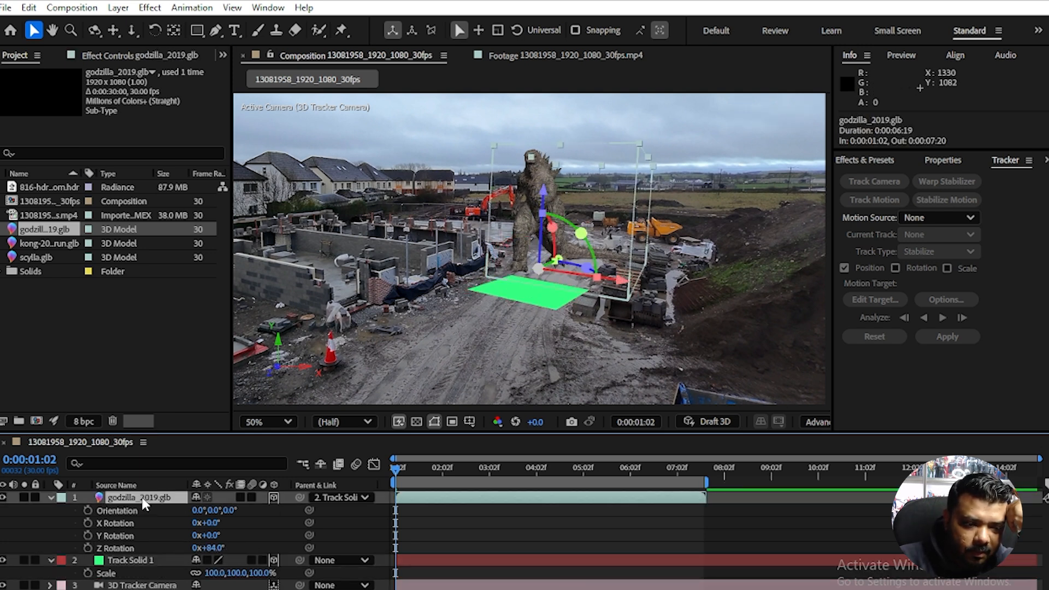
Step: Keyframe Godzilla's position from 1870, 50, 0 at 0:00:01:02 to -570, 390, 0 at 0:00:07:17, and preview the walk
{"action": "key", "text": "p"}
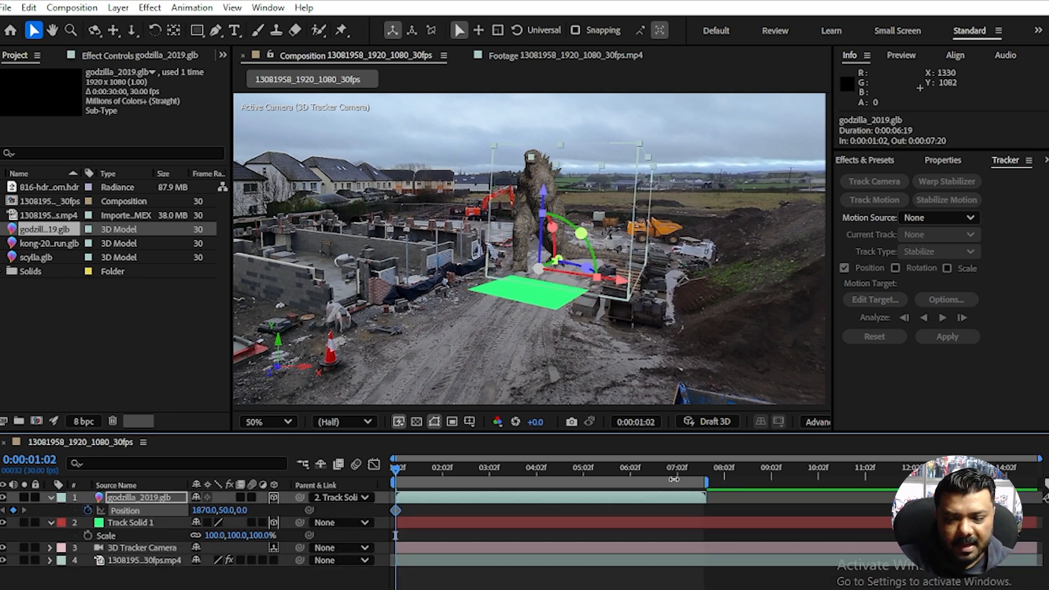
{"action": "left_click", "coordinate": [702, 470]}
{"action": "left_click_drag", "start_coordinate": [225, 510], "coordinate": [69, 524]}
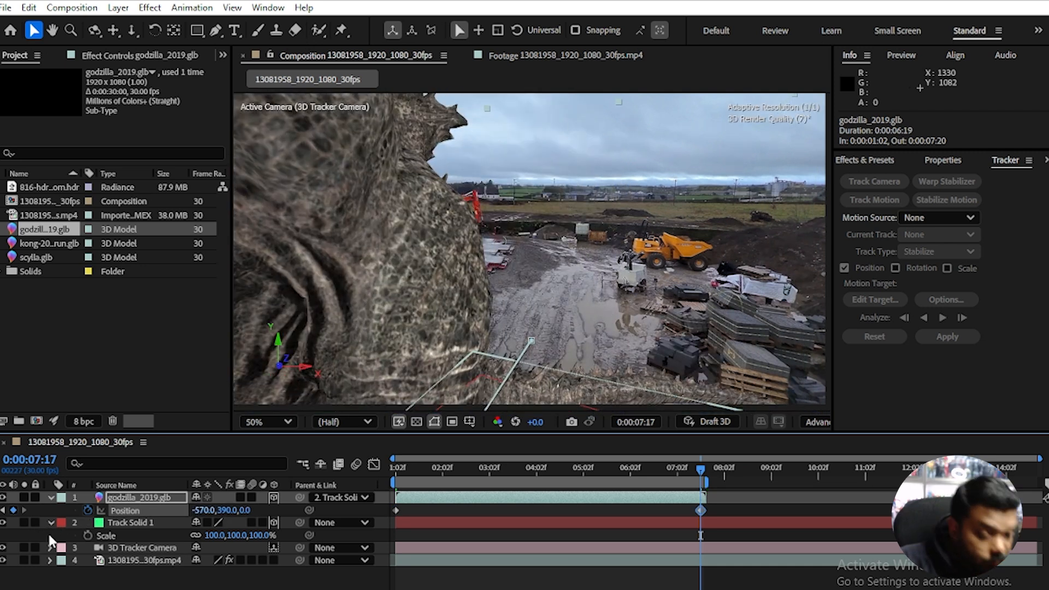
{"action": "key", "text": "Home"}
{"action": "key", "text": "space"}
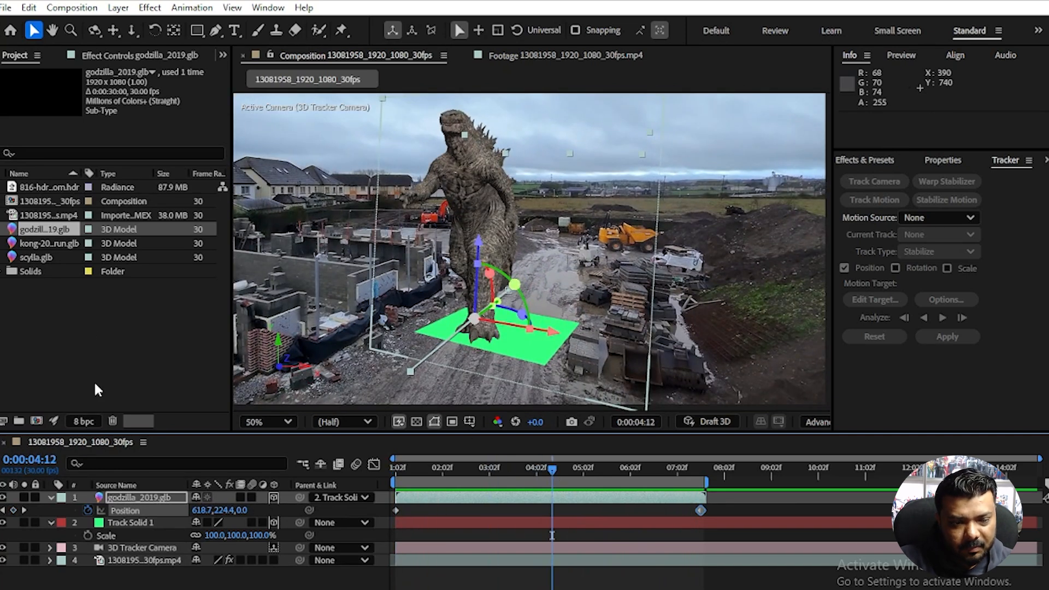
Step: Import the HDR image from the 816-hdri-skies-com folder and add it above the Godzilla layer as a hidden layer
{"action": "double_click", "coordinate": [100, 359]}
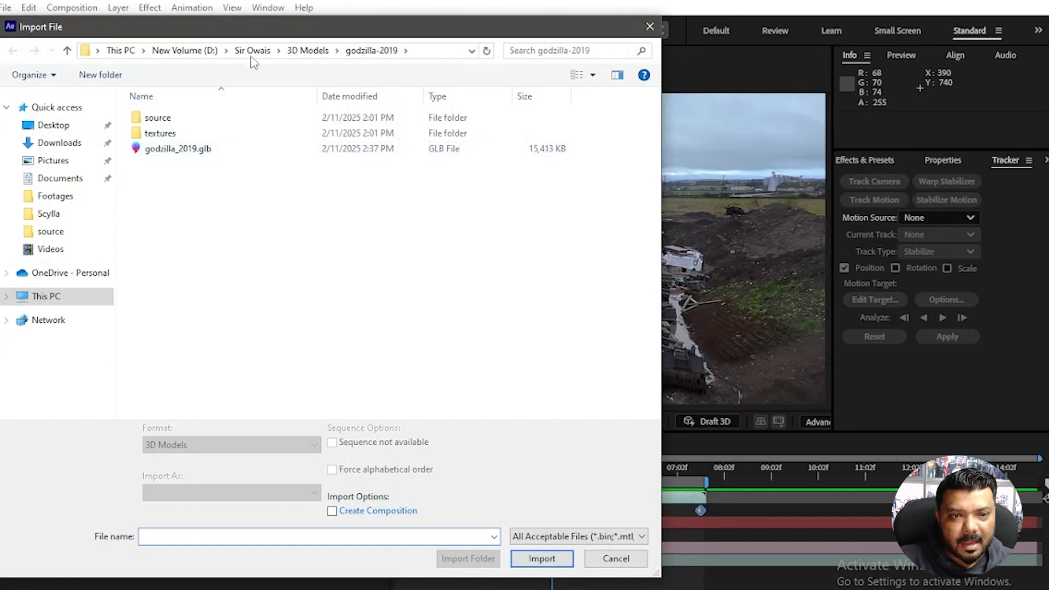
{"action": "left_click", "coordinate": [253, 52]}
{"action": "double_click", "coordinate": [228, 166]}
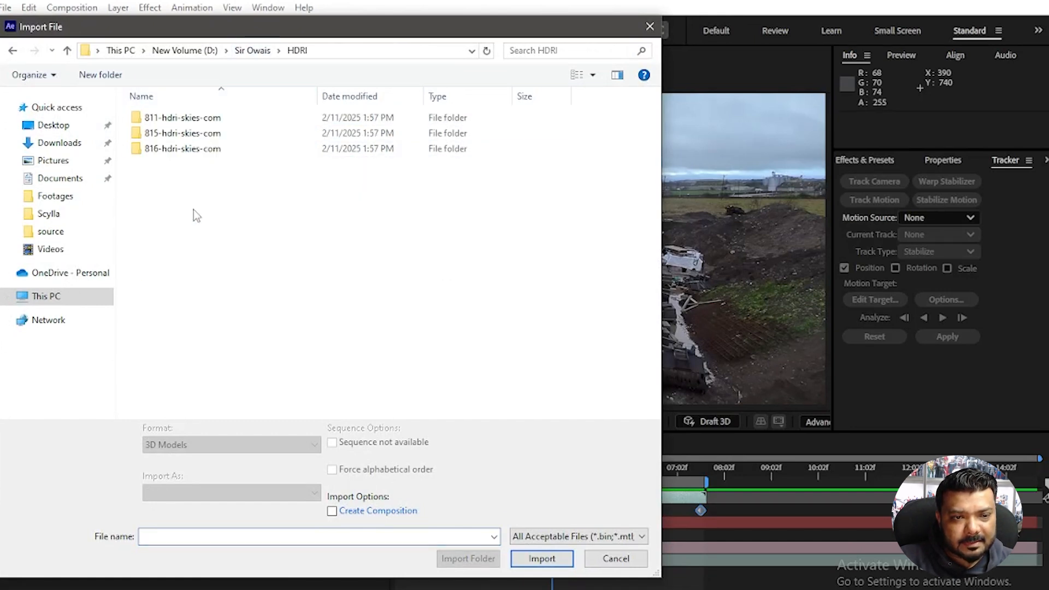
{"action": "double_click", "coordinate": [187, 148]}
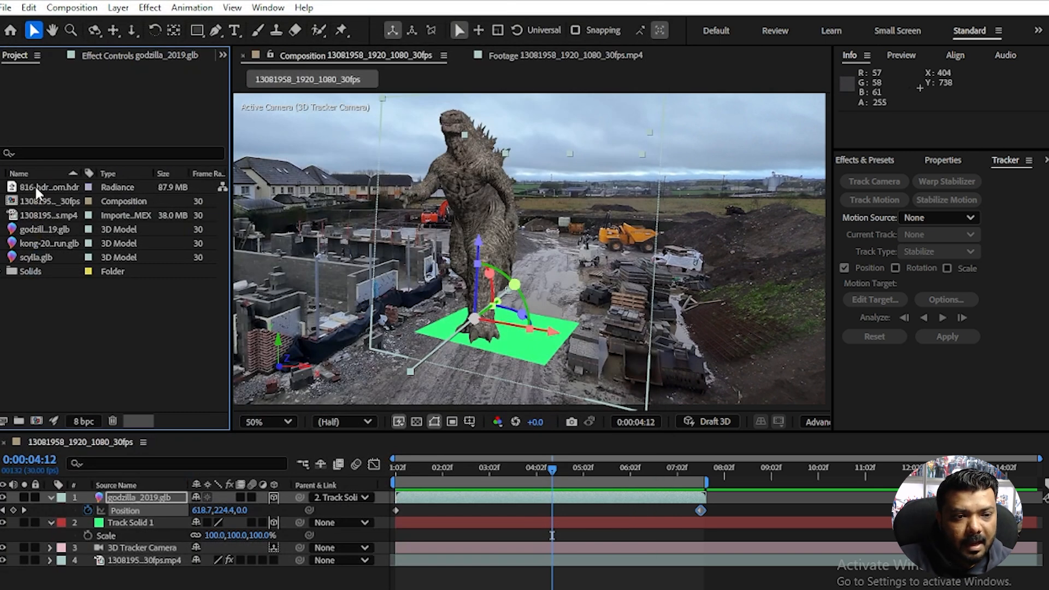
{"action": "left_click_drag", "start_coordinate": [34, 187], "coordinate": [167, 503]}
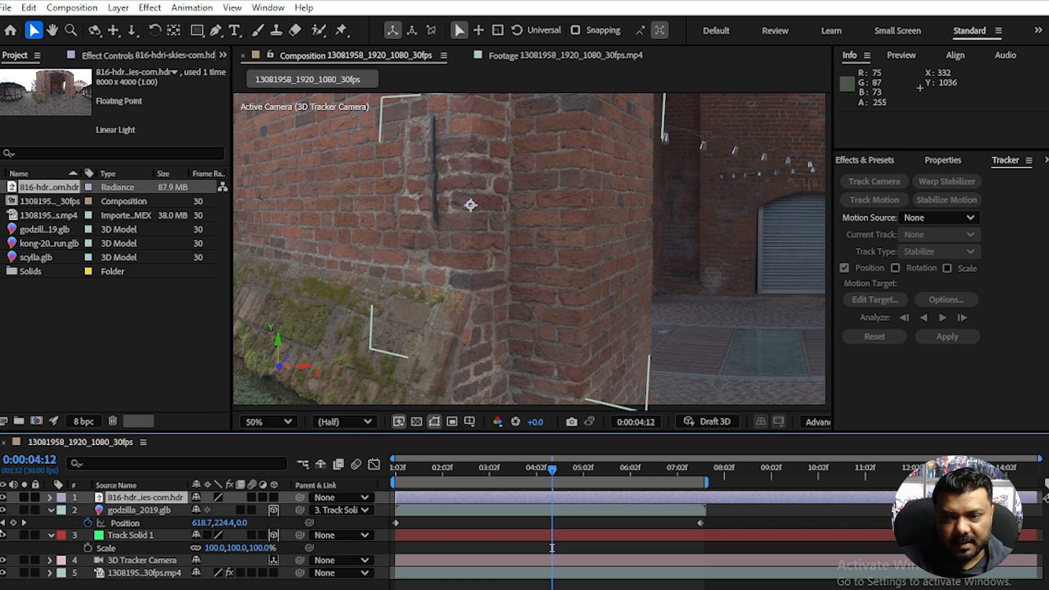
{"action": "left_click", "coordinate": [3, 497]}
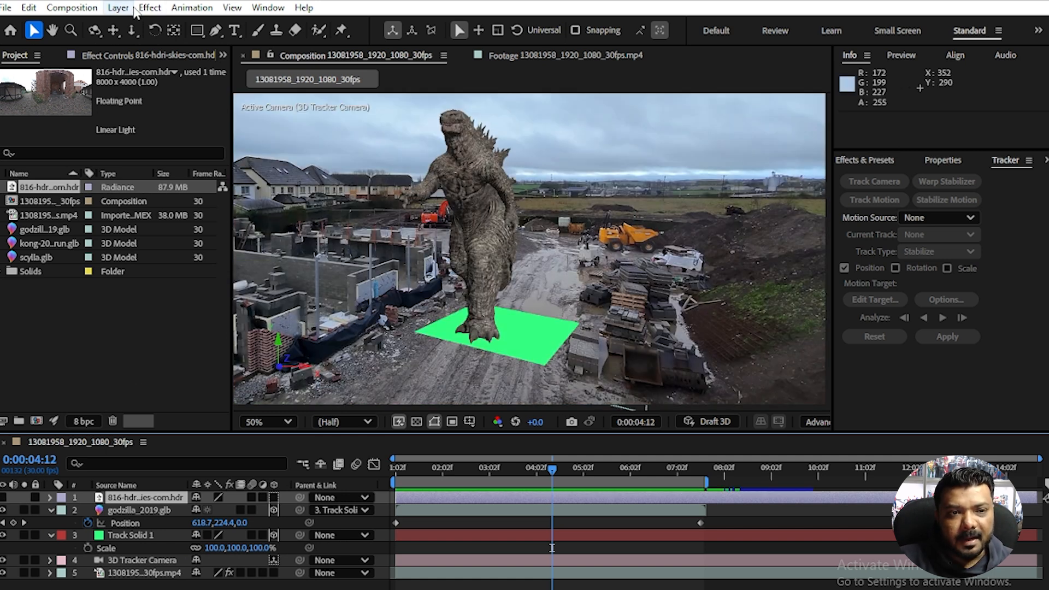
Step: Create an Environment light with 100% intensity, shadow casting on and 100% shadow darkness
{"action": "left_click", "coordinate": [131, 9]}
{"action": "mouse_move", "coordinate": [164, 24]}
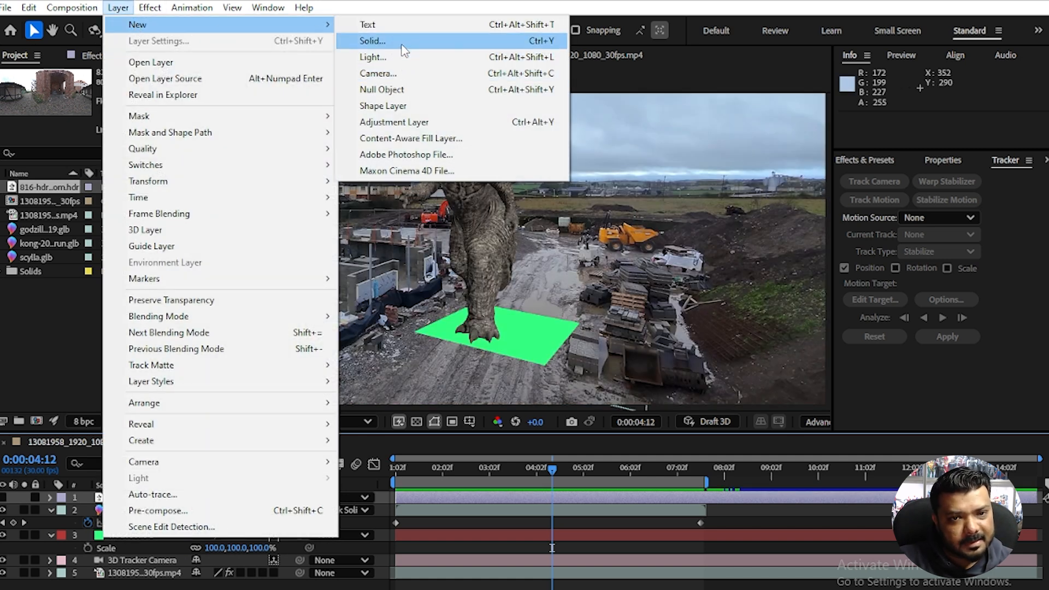
{"action": "left_click", "coordinate": [365, 56]}
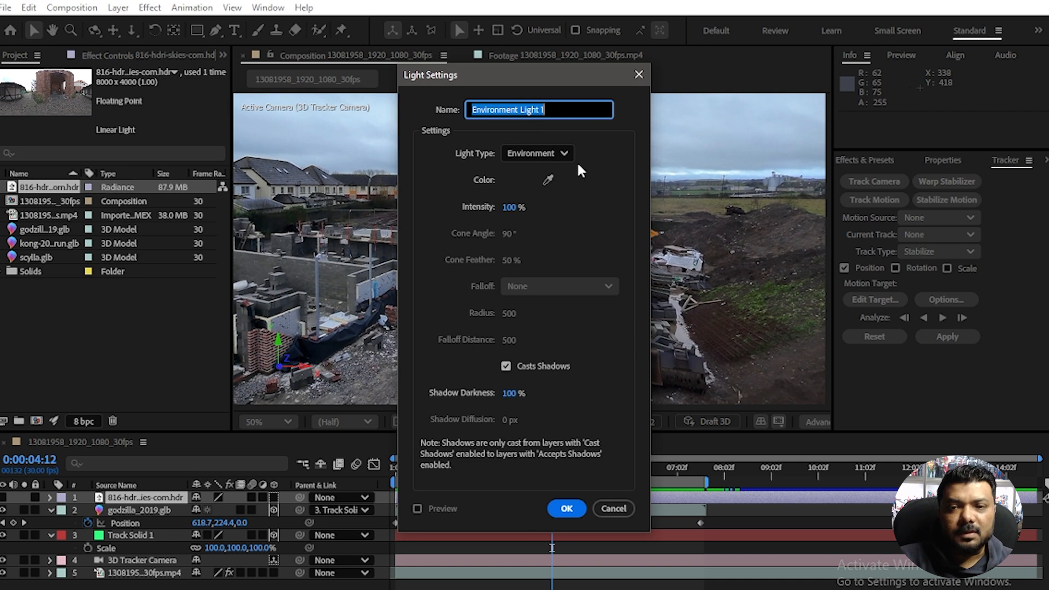
{"action": "left_click", "coordinate": [562, 154]}
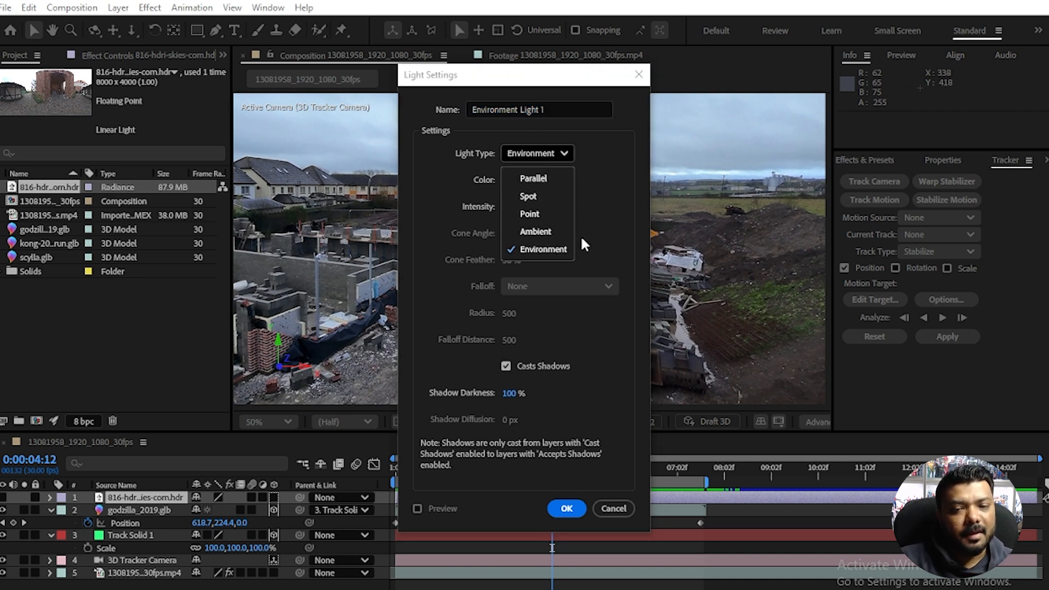
{"action": "left_click", "coordinate": [546, 249]}
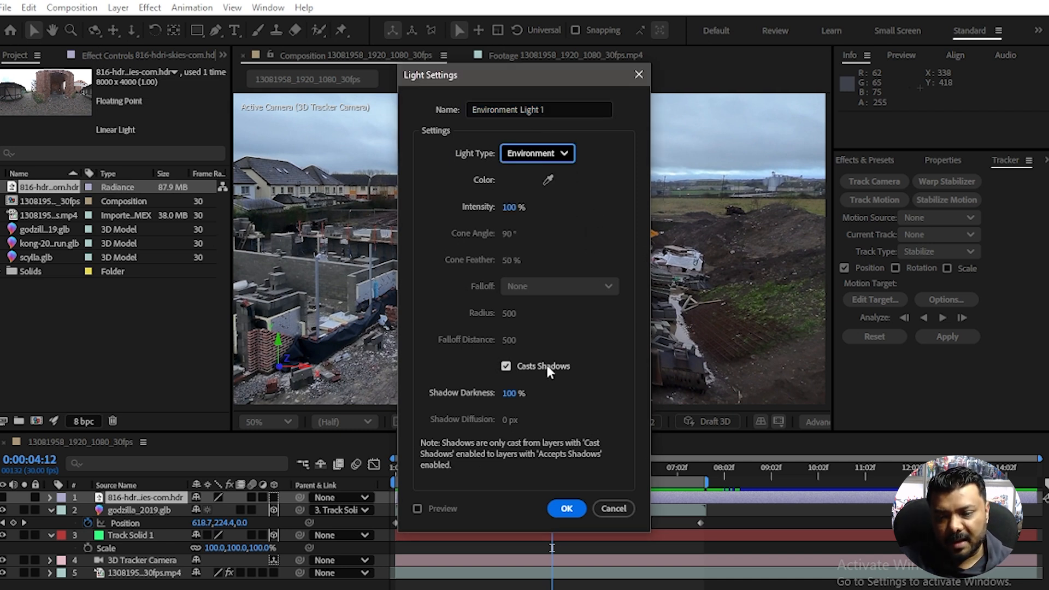
{"action": "left_click", "coordinate": [565, 508]}
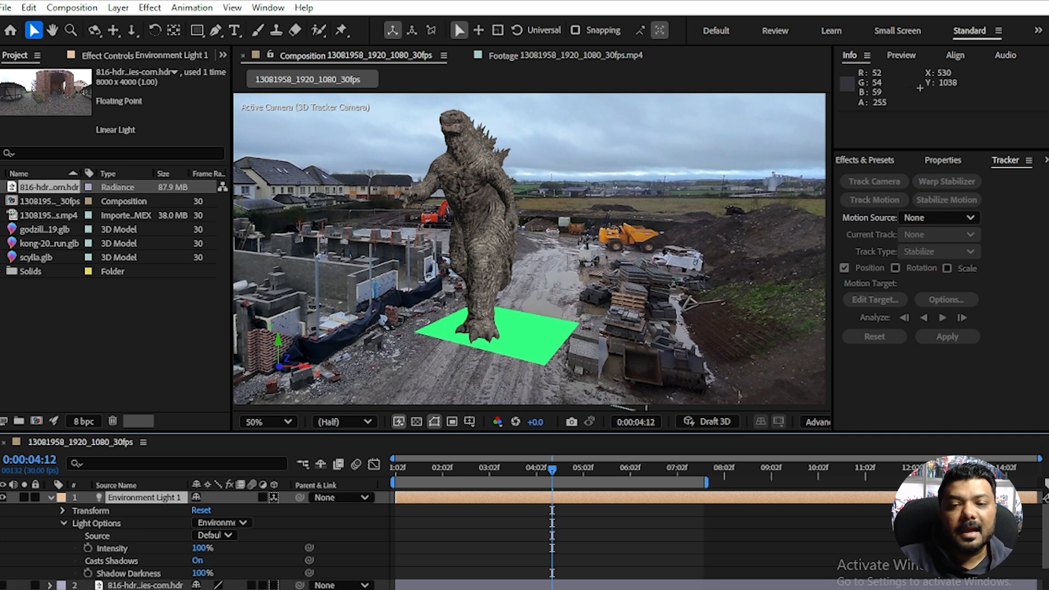
Step: Use the 816 HDR layer as the source of Environment Light 1 and fine-tune the light's properties
{"action": "left_click", "coordinate": [227, 536]}
{"action": "left_click", "coordinate": [258, 574]}
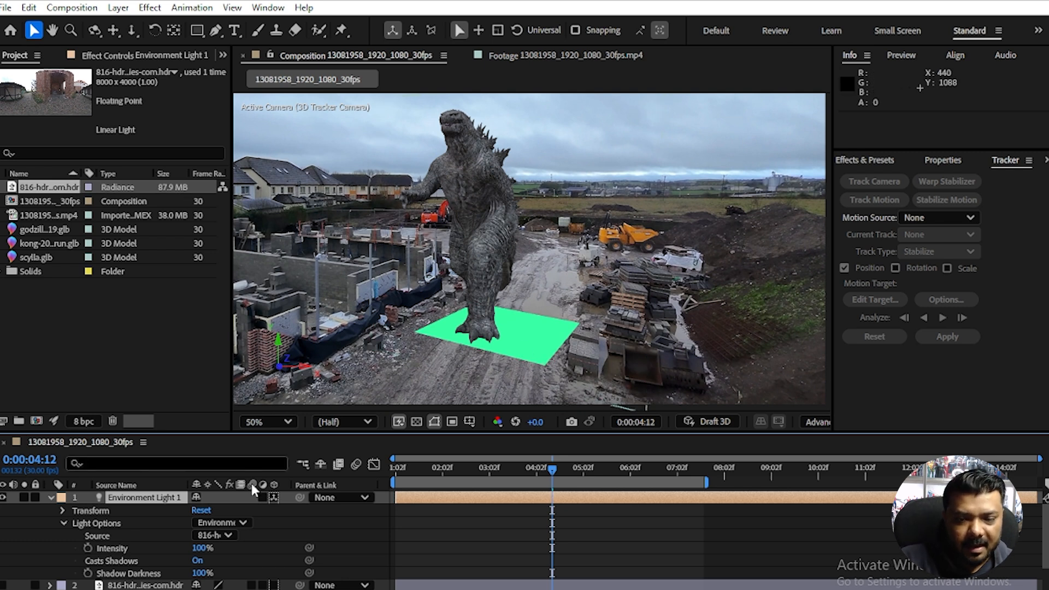
{"action": "left_click", "coordinate": [143, 501]}
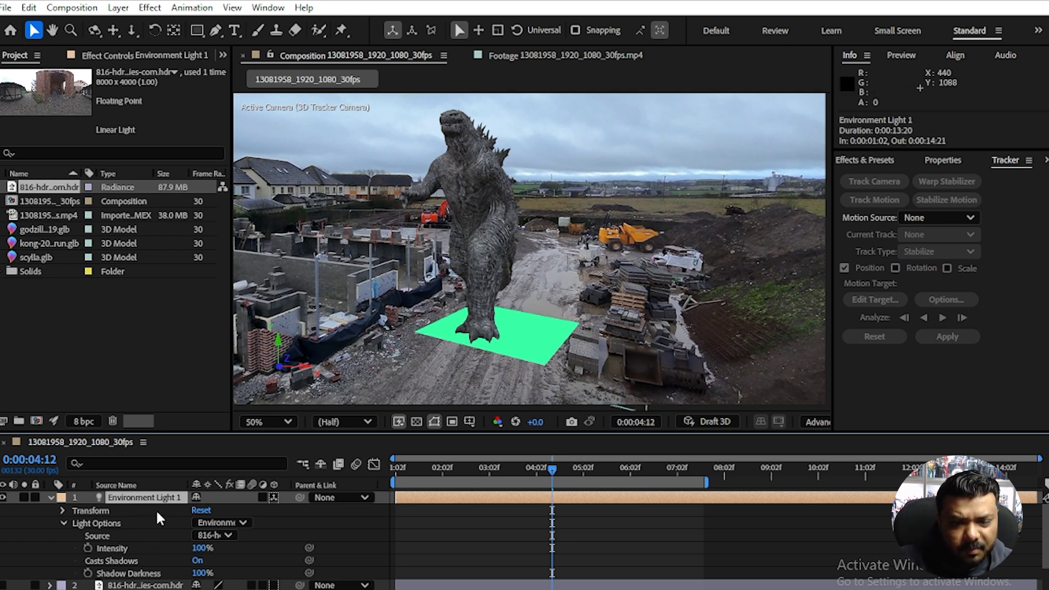
{"action": "key", "text": "u"}
{"action": "key", "text": "u"}
{"action": "mouse_move", "coordinate": [207, 509]}
{"action": "left_mouse_down"}
{"action": "mouse_move", "coordinate": [262, 510]}
{"action": "mouse_move", "coordinate": [222, 511]}
{"action": "left_mouse_up"}
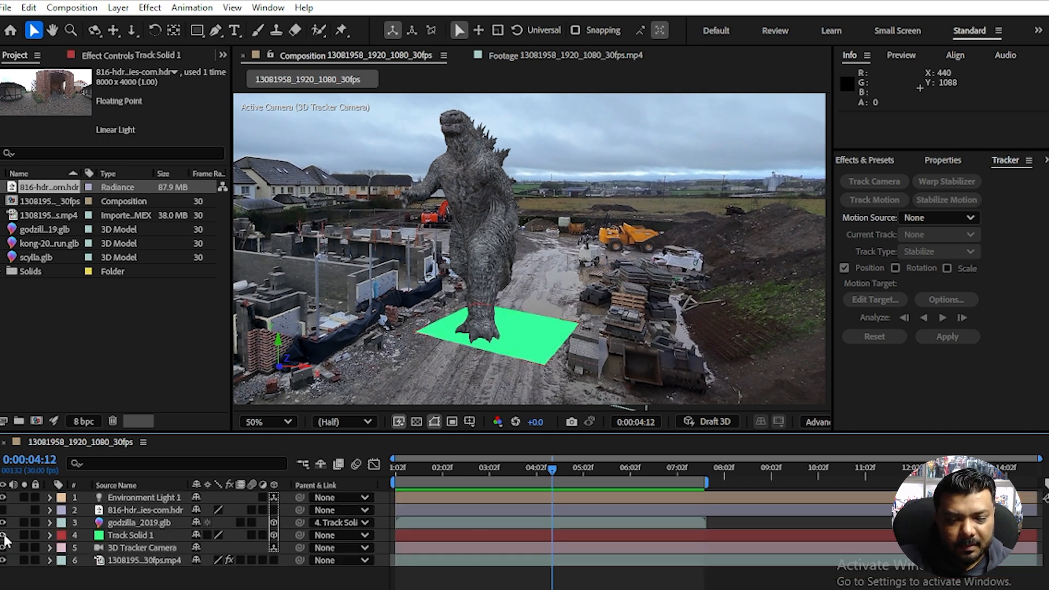
Step: Hide the Track Solid 1 layer and preview the lit Godzilla shot from the start of the work area
{"action": "left_click", "coordinate": [3, 535]}
{"action": "left_click_drag", "start_coordinate": [484, 465], "coordinate": [395, 491]}
{"action": "key", "text": "space"}
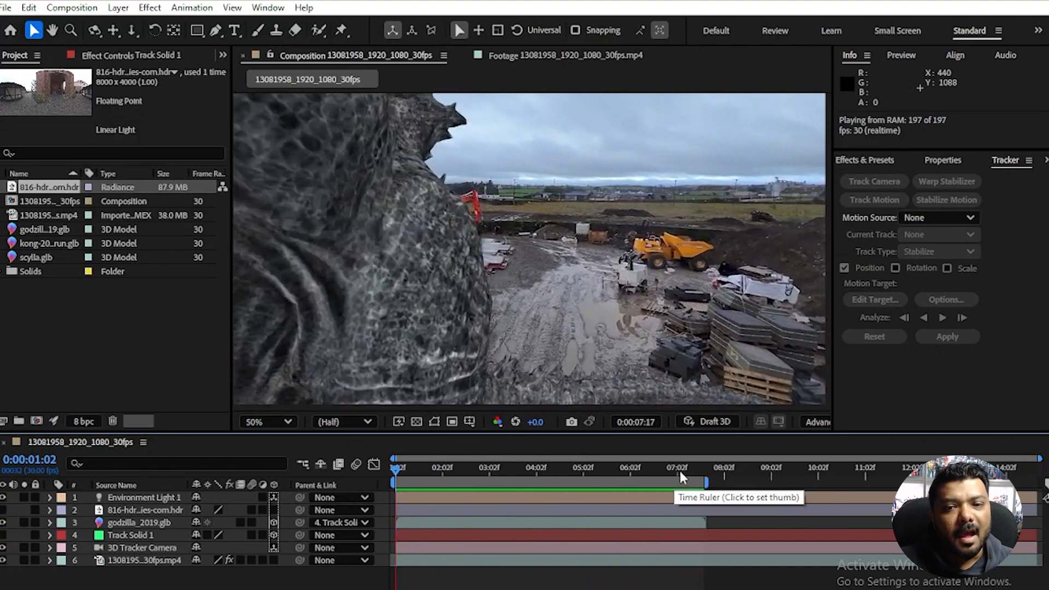
{"action": "key", "text": "space"}
{"action": "key", "text": "space"}
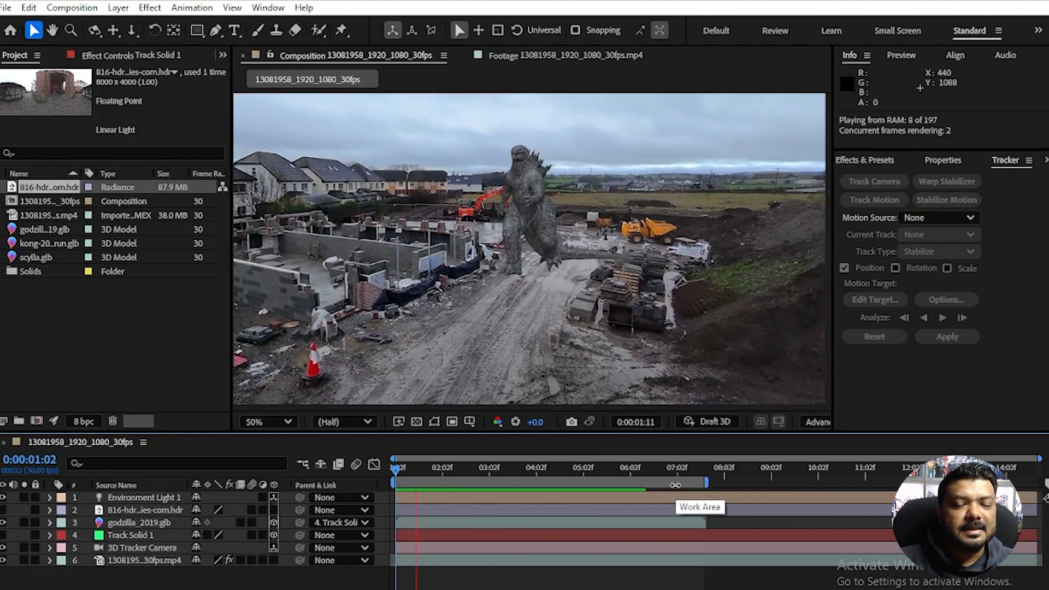